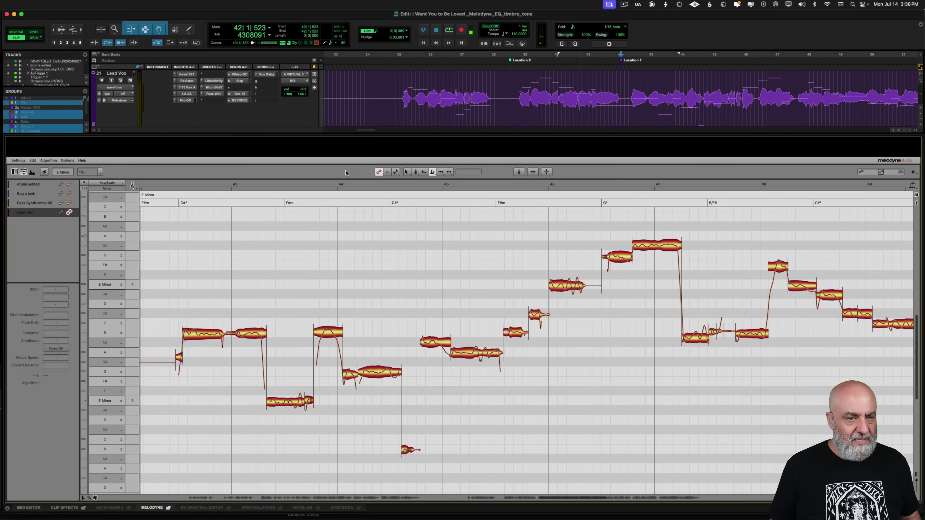
Play back the Lead Vox phrase from bar 42 to hear how its low and high notes sound.
key(space)
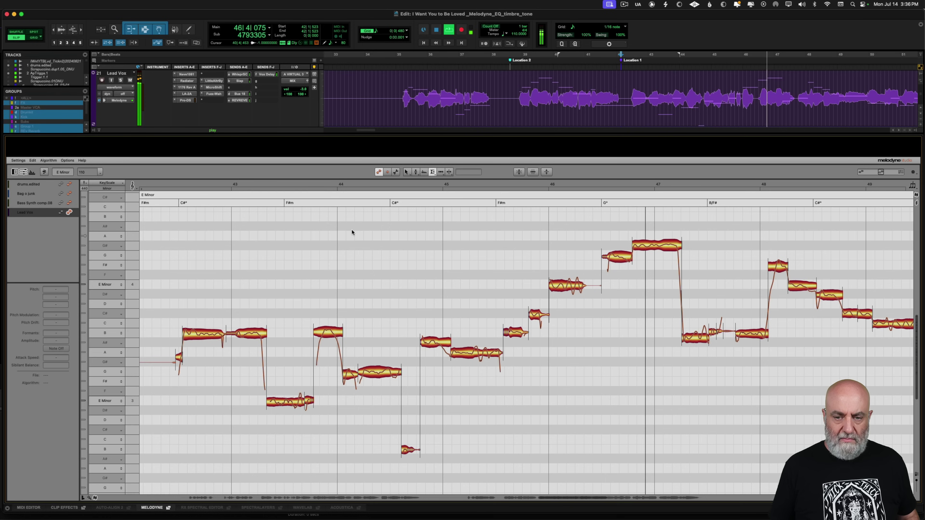
key(space)
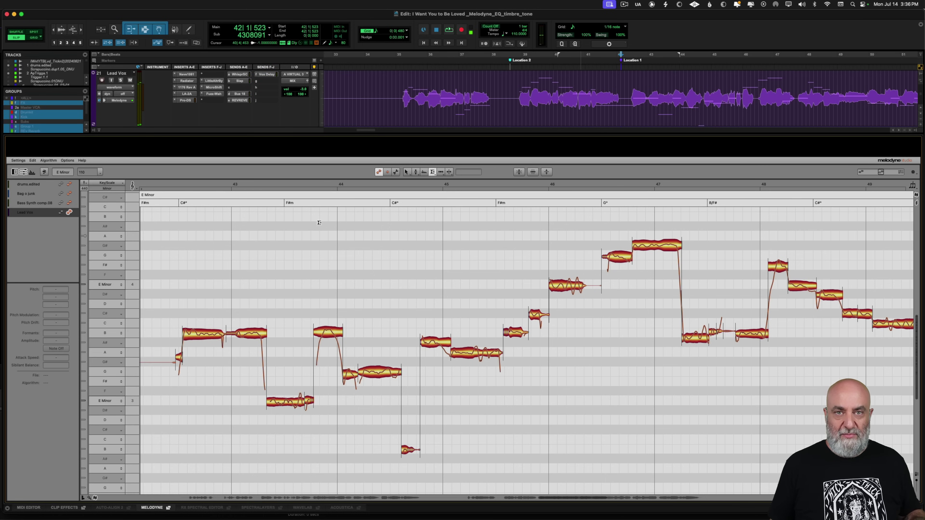
scroll(217, 248, left, 5)
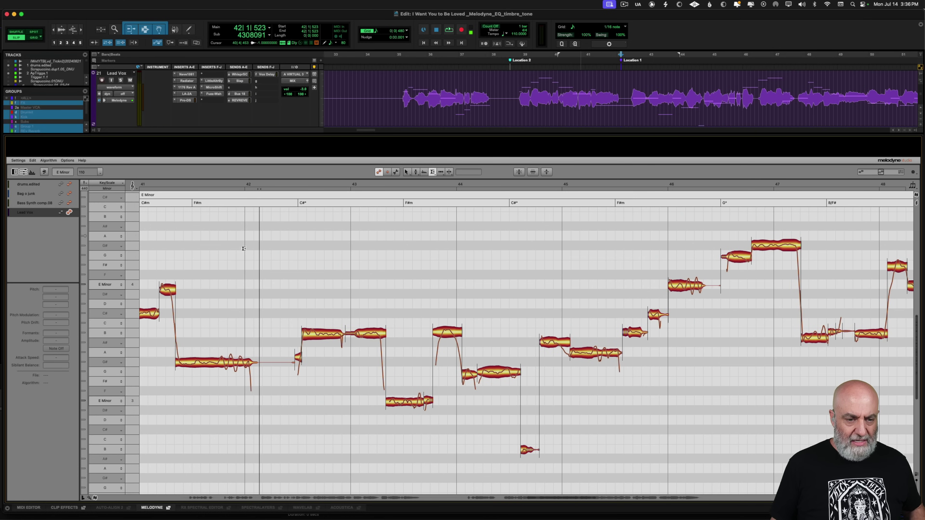
drag(257, 247, 284, 270)
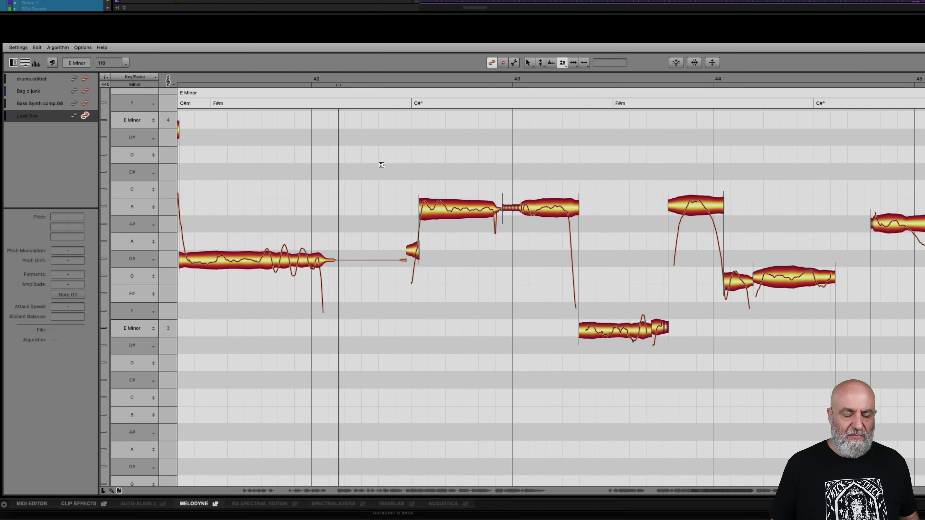
key(space)
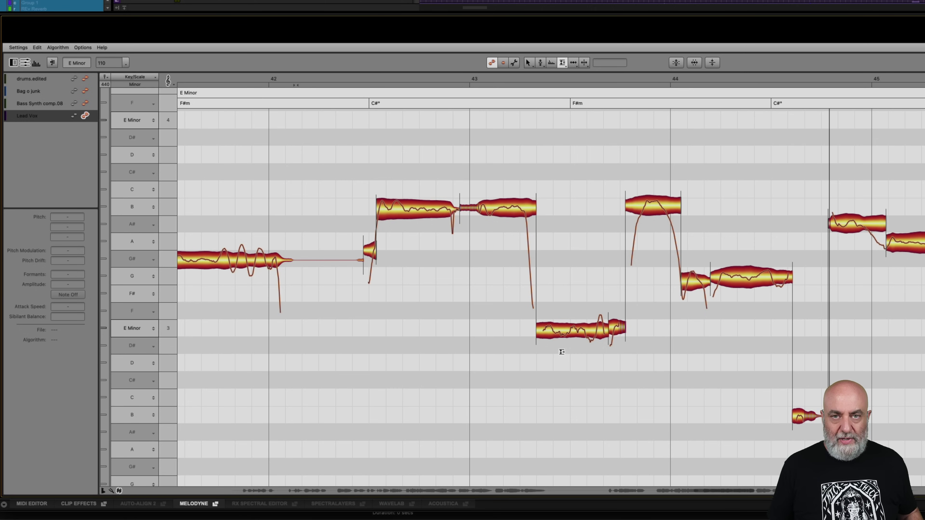
scroll(562, 351, right, 2)
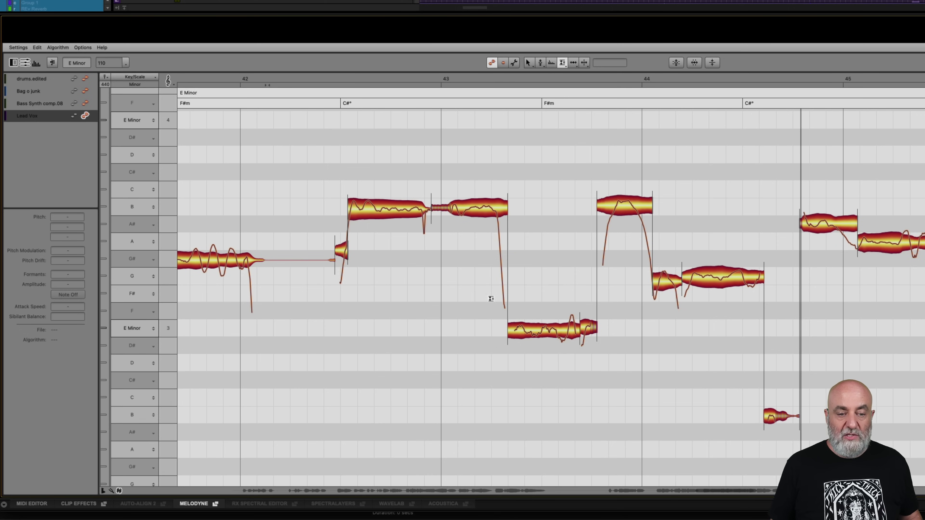
Choose the Formant tool and cycle playback from just after bar 42 to just before bar 45.
right_click(446, 293)
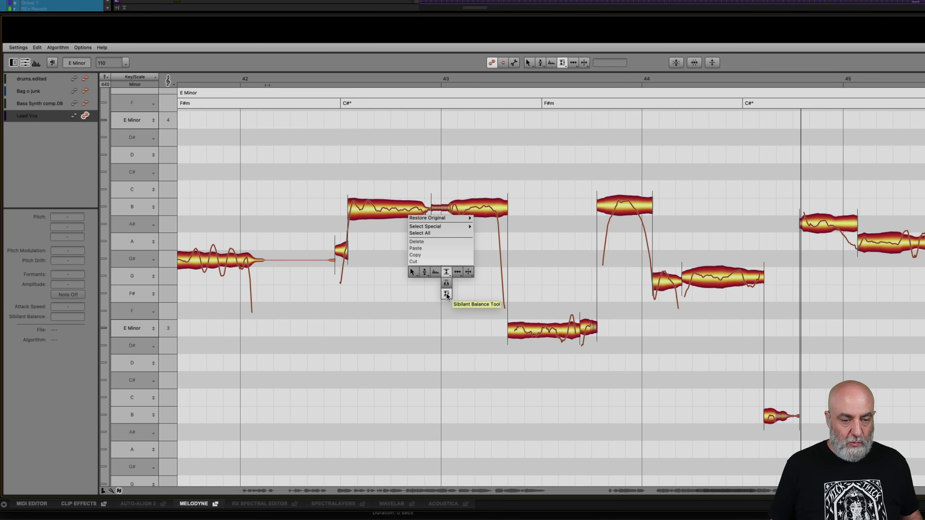
click(435, 272)
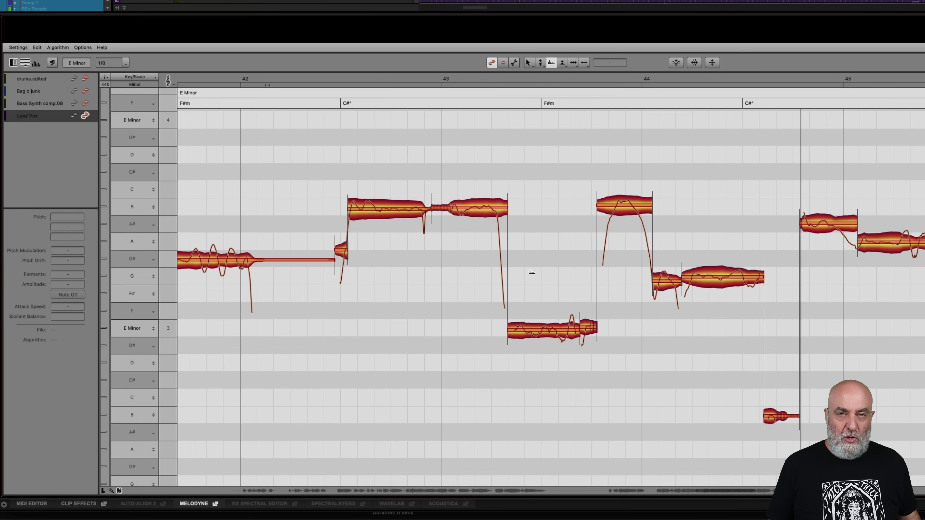
drag(270, 85, 774, 86)
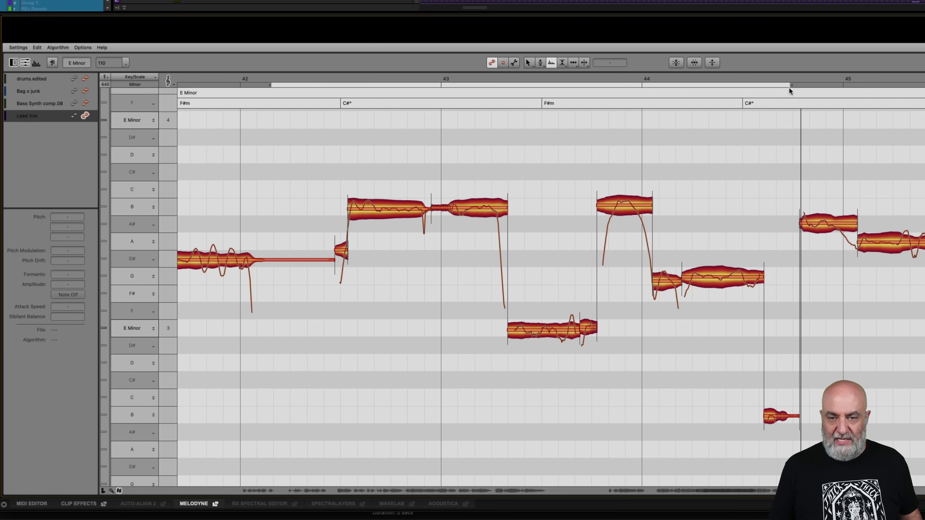
key(space)
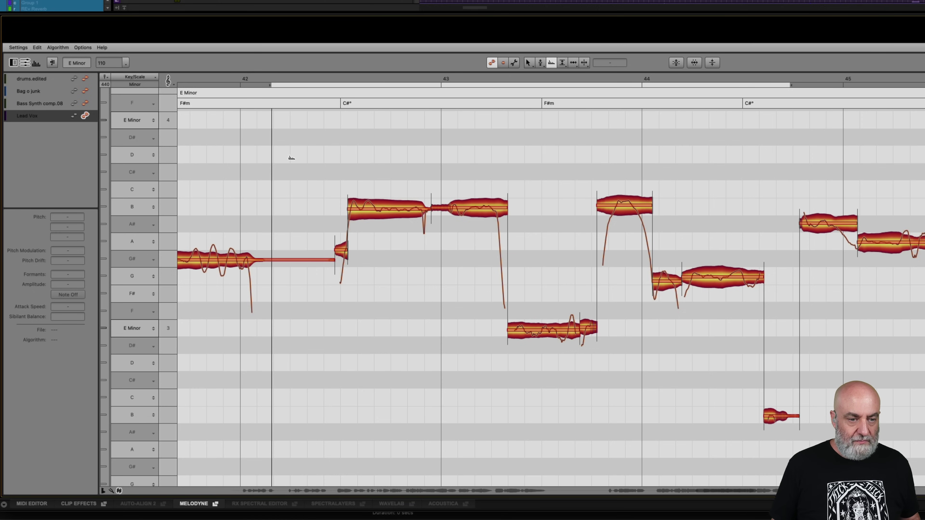
Raise the formants of the low E3 notes in bar 43 by 205 ct and smooth the formant transitions on both sides.
click(584, 333)
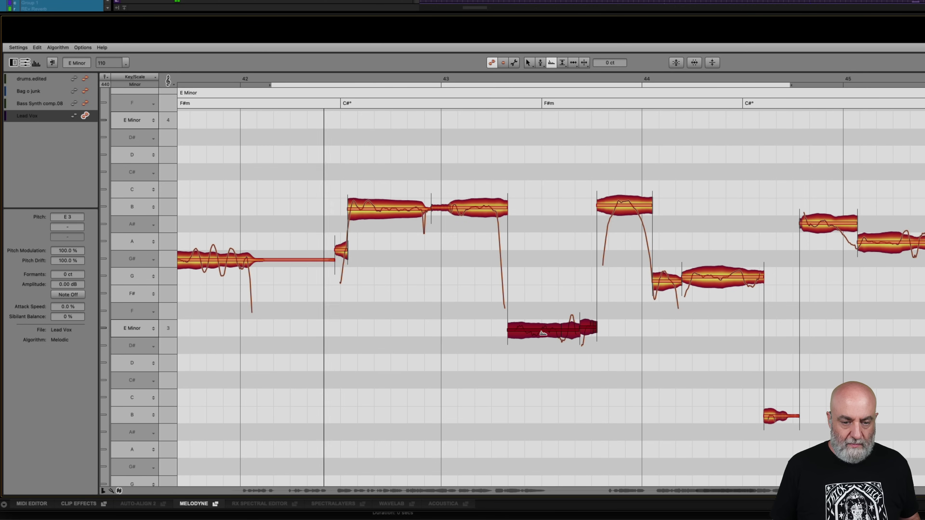
drag(543, 334, 545, 295)
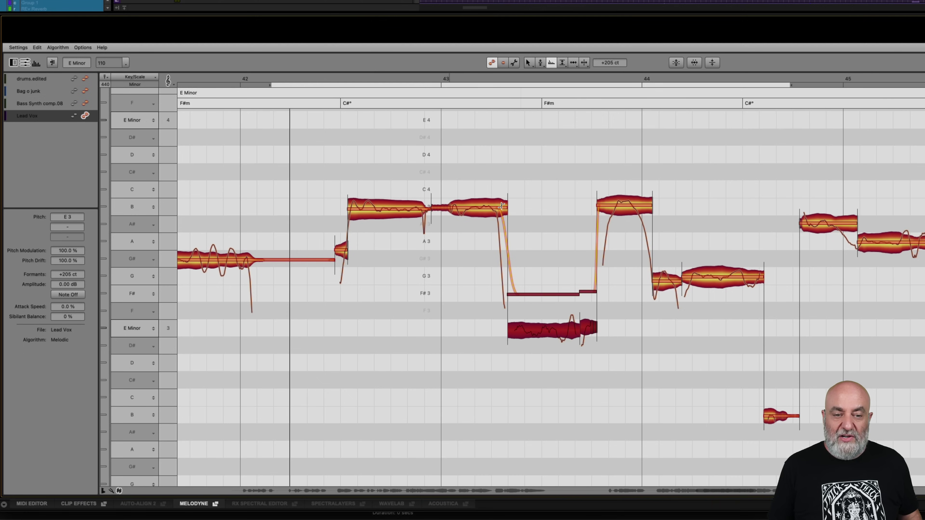
click(501, 207)
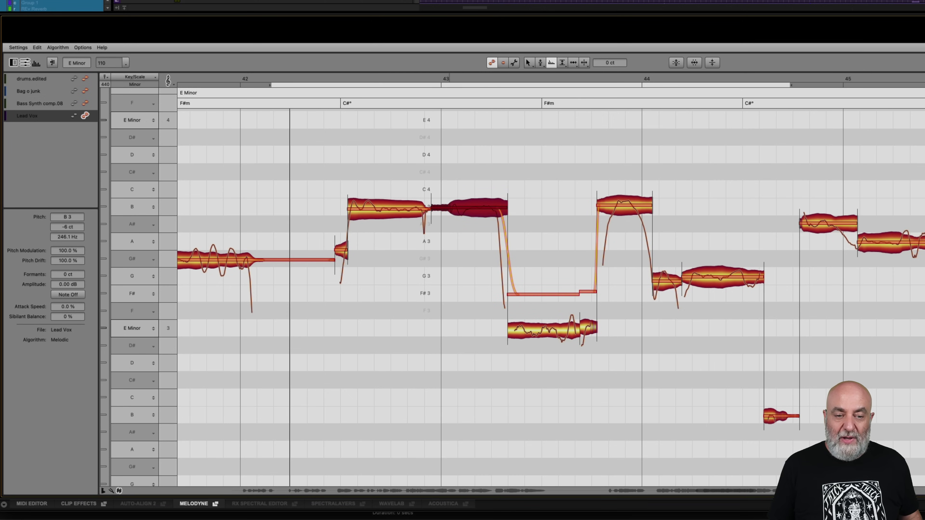
drag(501, 206, 508, 124)
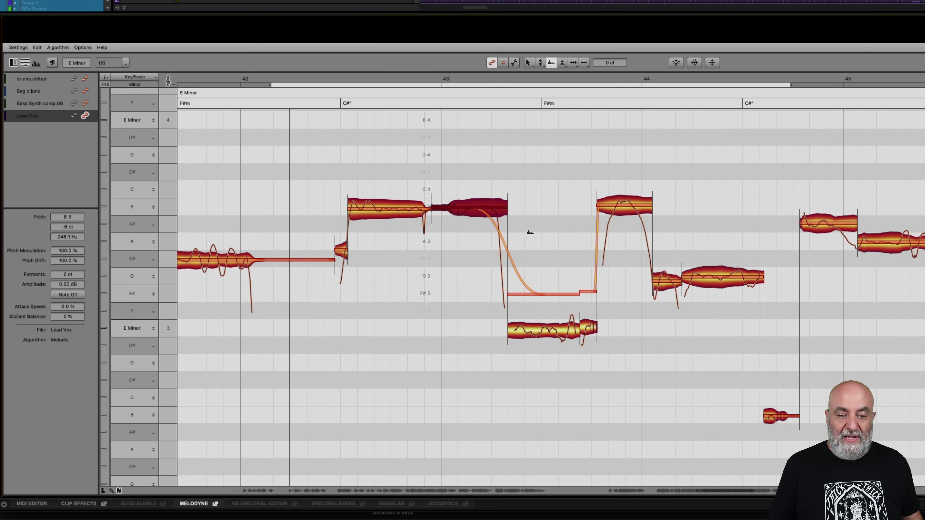
drag(589, 326, 590, 248)
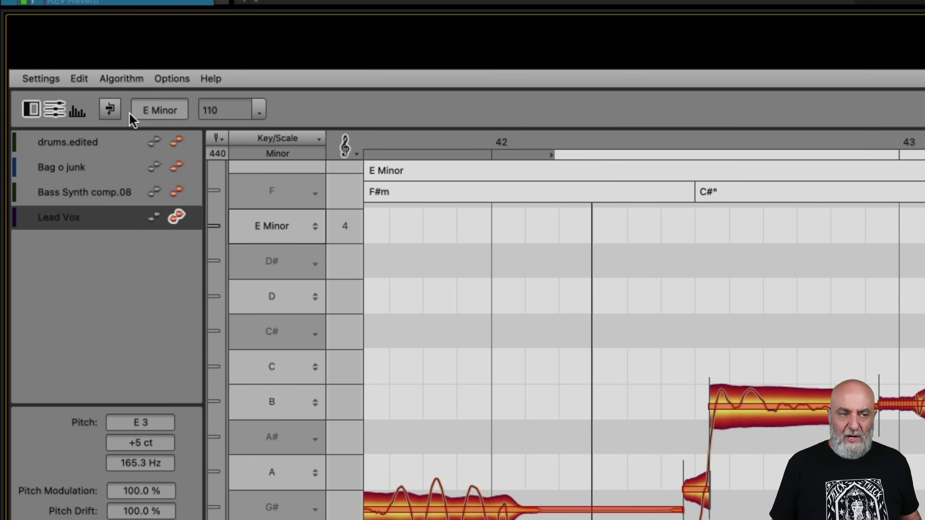
Compare the original vocal with the formant-shifted version while playing the cycled phrase.
click(110, 111)
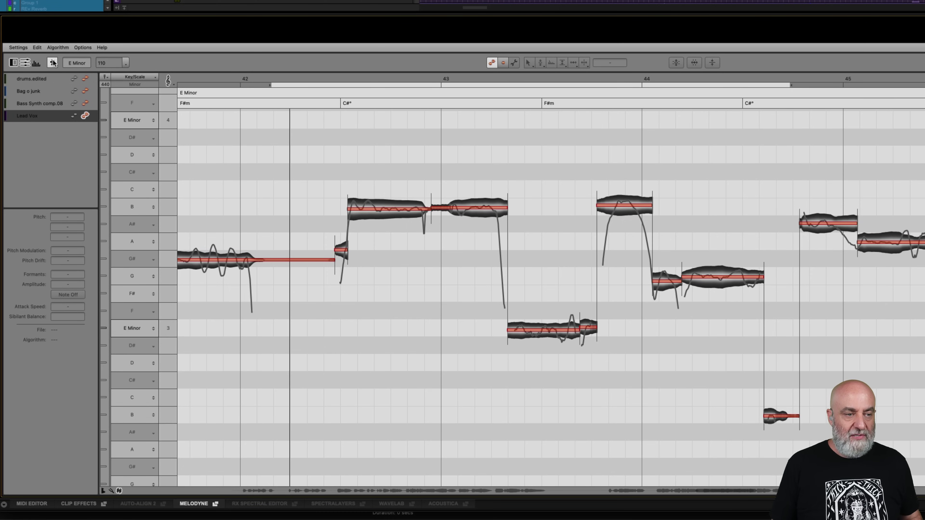
key(space)
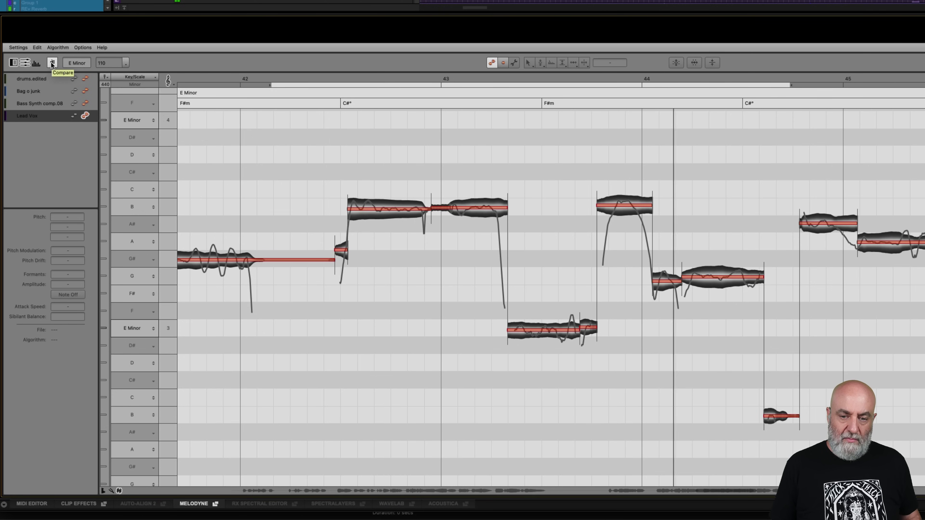
key(space)
key(space)
click(52, 63)
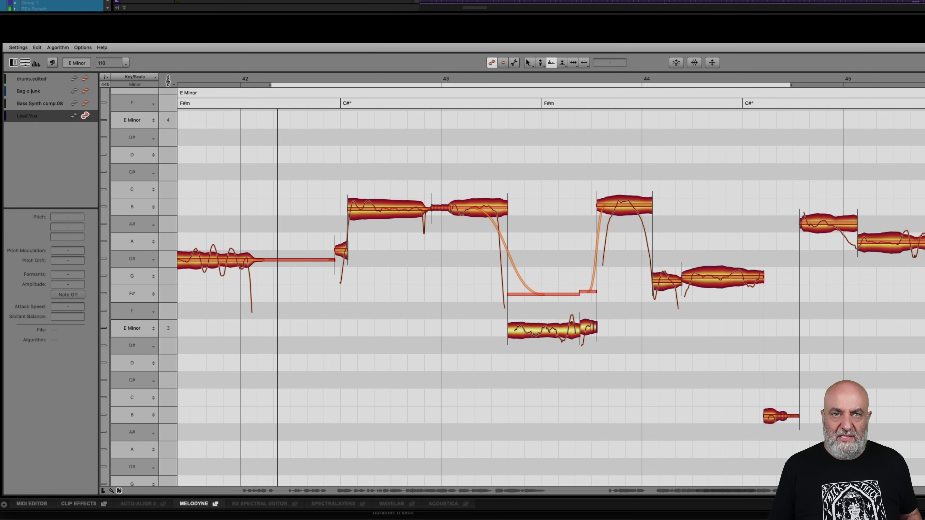
click(52, 62)
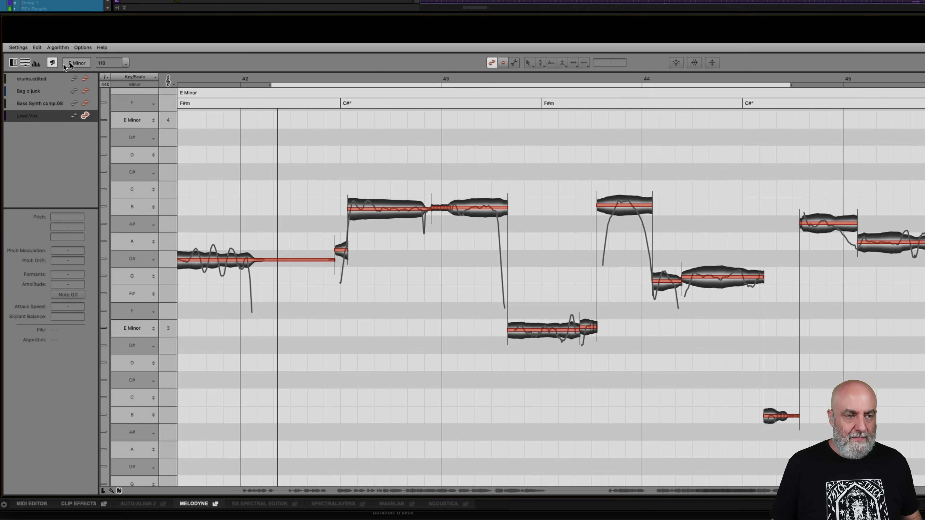
click(51, 63)
click(51, 63)
key(space)
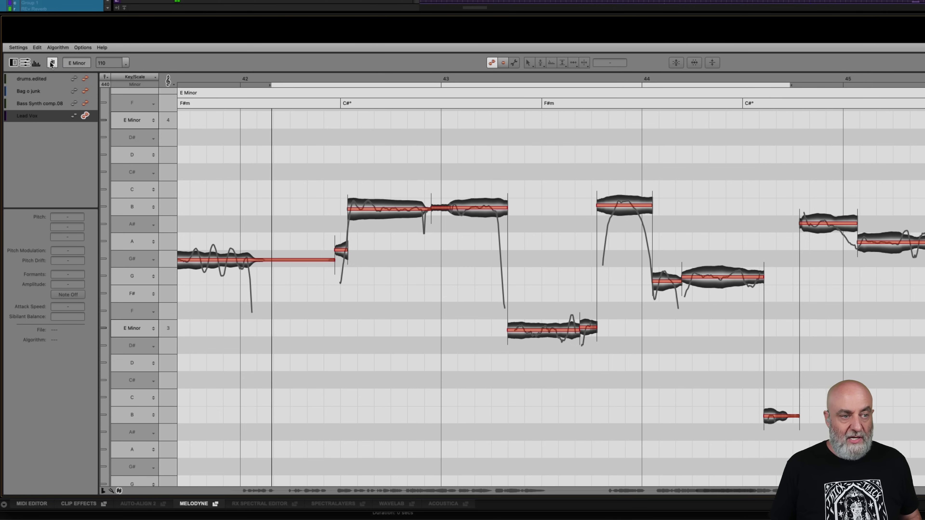
click(51, 63)
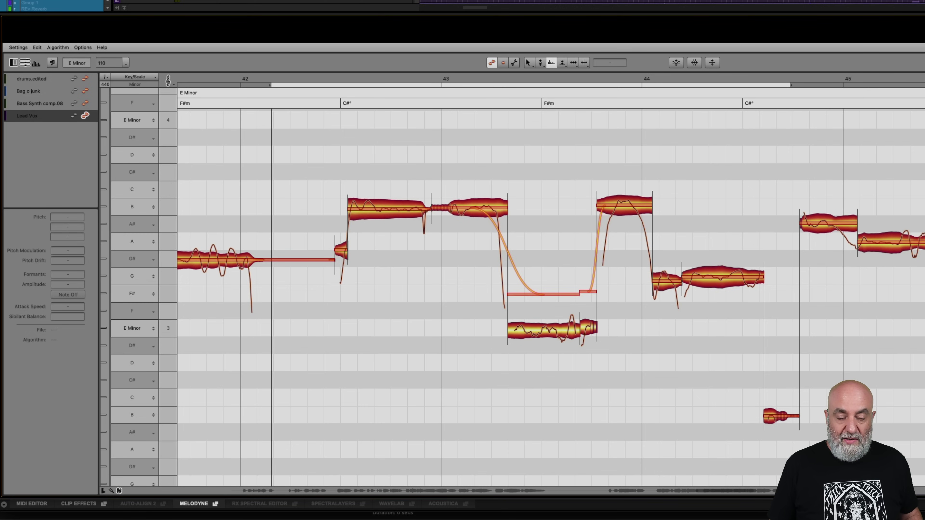
Restore the original formants of all notes, then clear the note selection.
key(super+a)
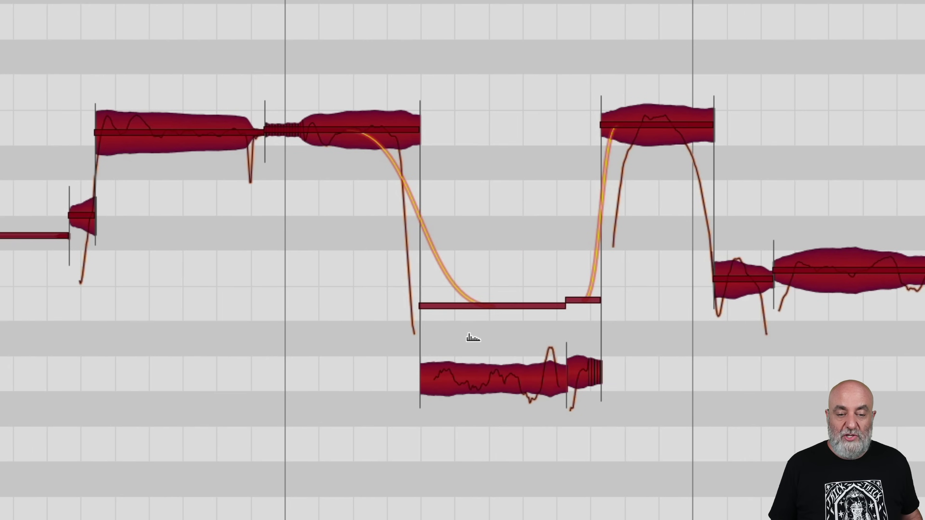
right_click(532, 309)
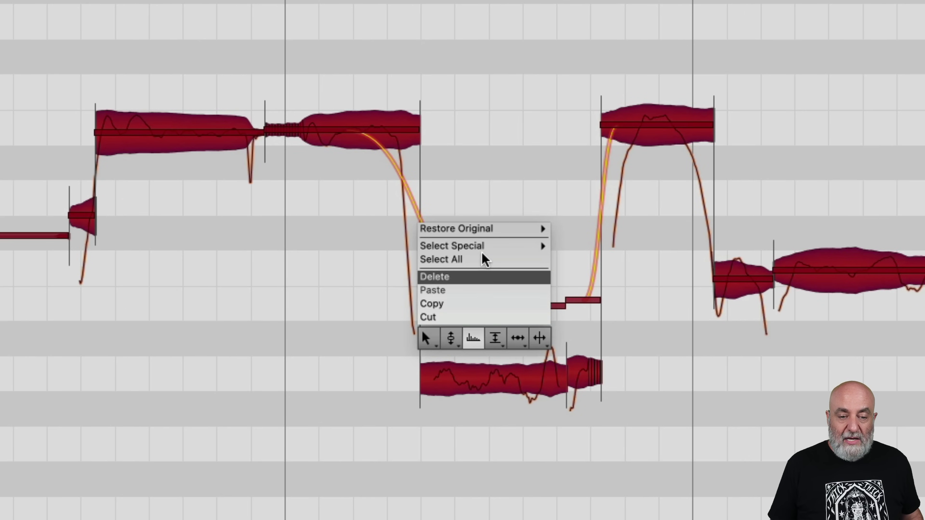
mouse_move(485, 232)
click(571, 229)
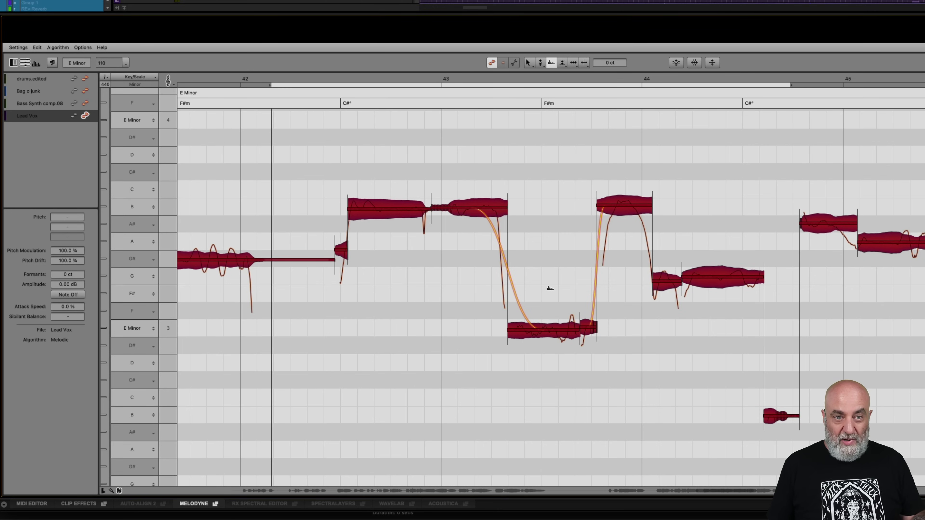
click(437, 161)
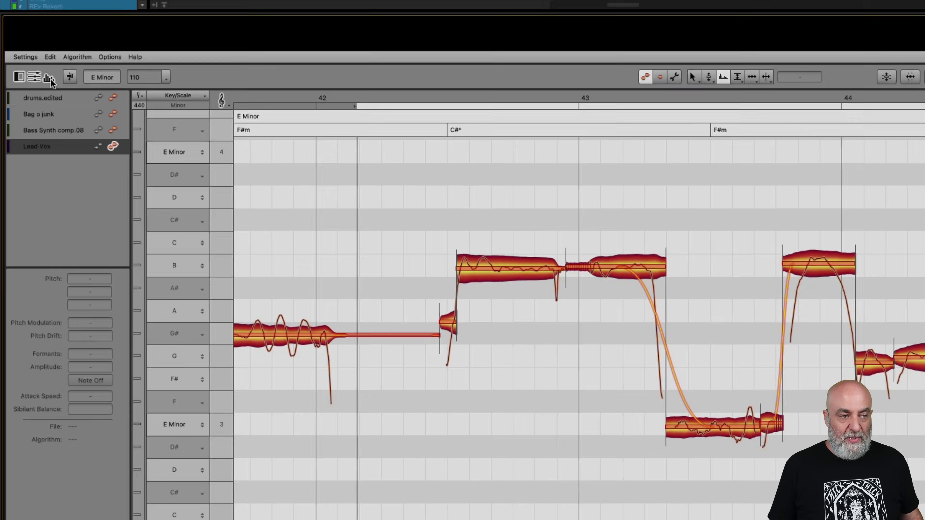
Open the Sound Editor with the harmonics display for the Lead Vox track.
click(50, 79)
scroll(634, 181, down, 3)
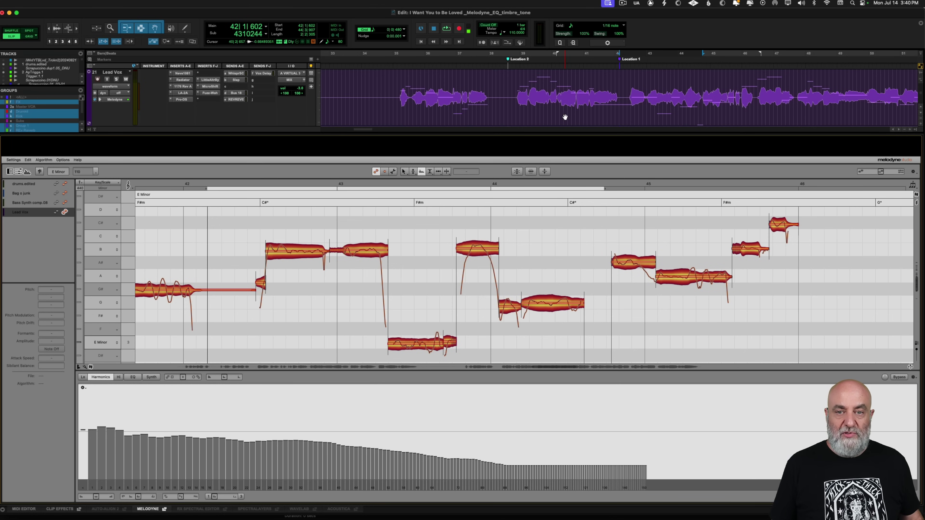
Match the timeline selection to the low E3 notes in bar 43 and separate the Lead Vox clip at that range.
click(584, 81)
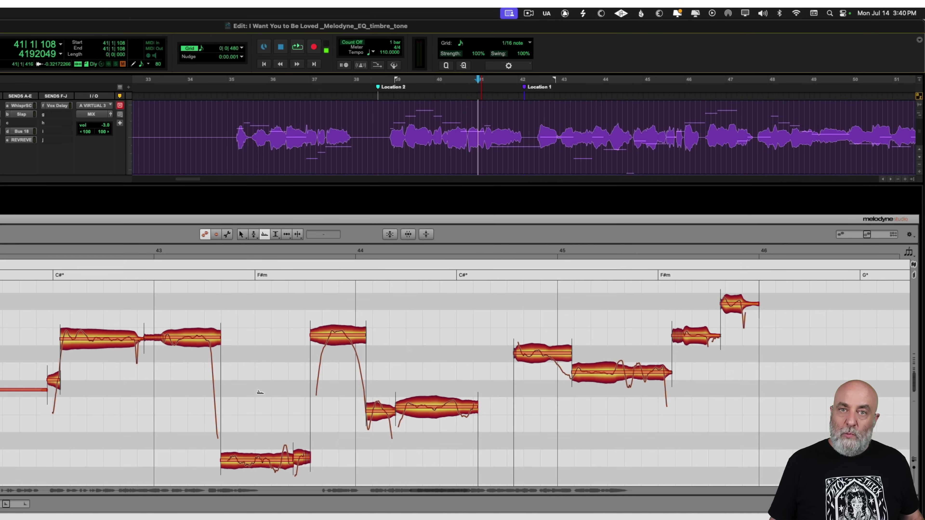
drag(245, 411, 299, 458)
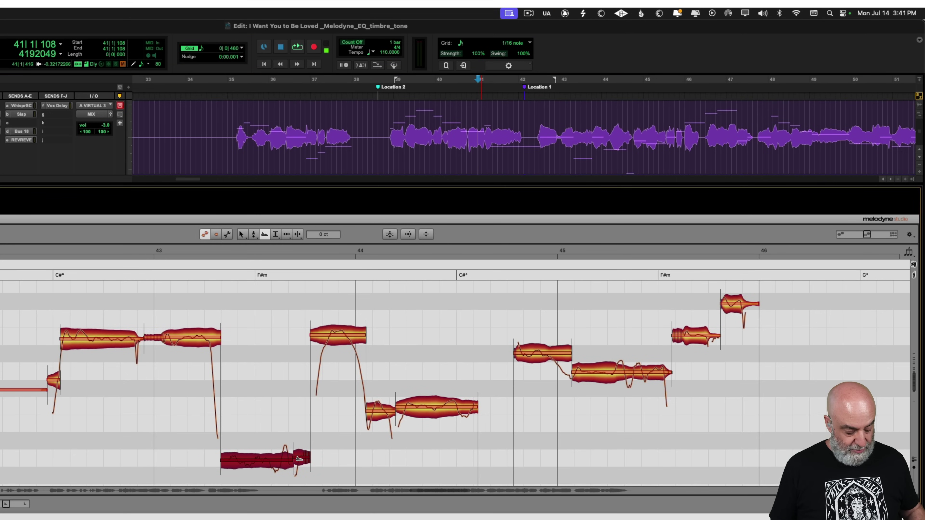
key(shift+slash)
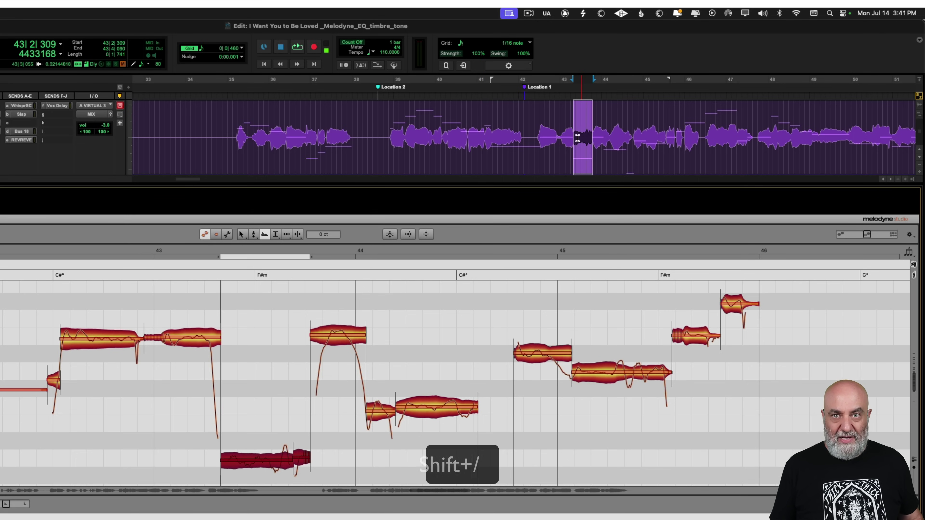
click(453, 159)
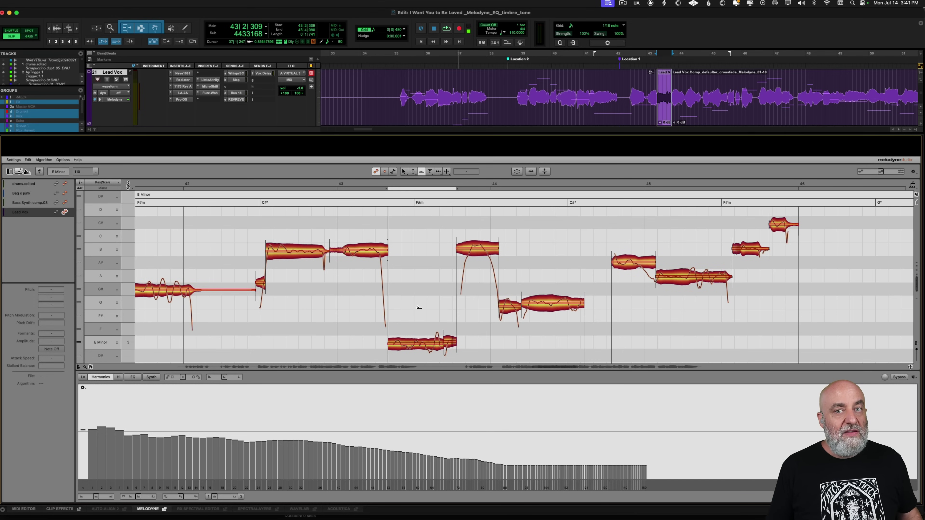
Select the notes from bar 42 through bar 44 and lower the overall level handle in the Sound Editor's harmonics display.
scroll(410, 267, down, 1)
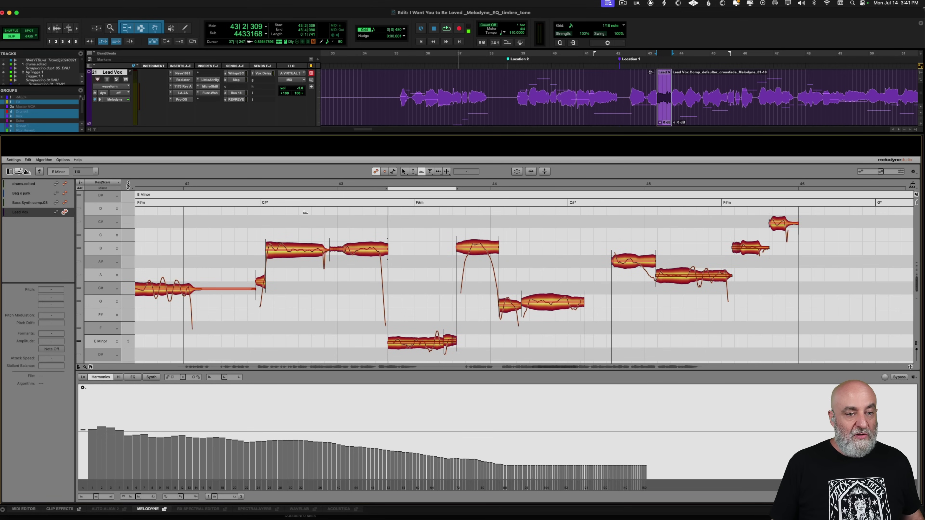
drag(289, 214, 584, 346)
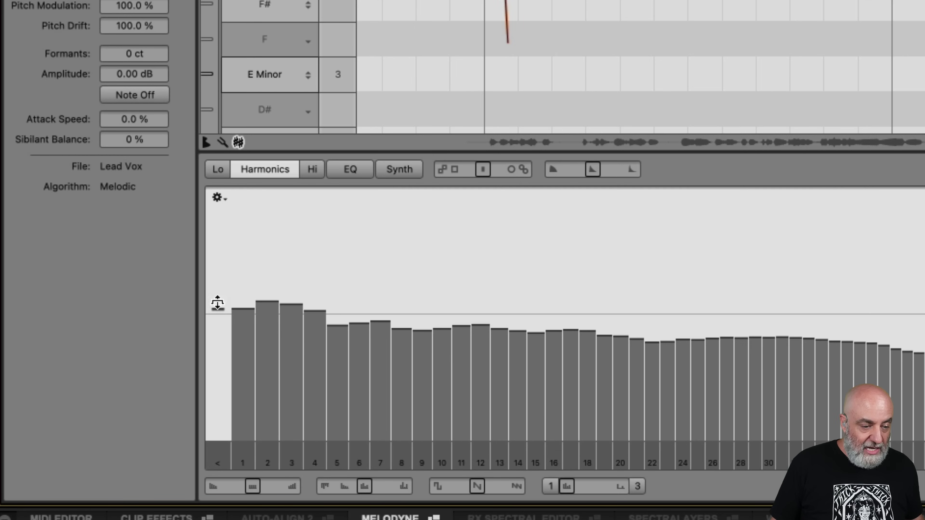
click(142, 378)
drag(218, 315, 217, 368)
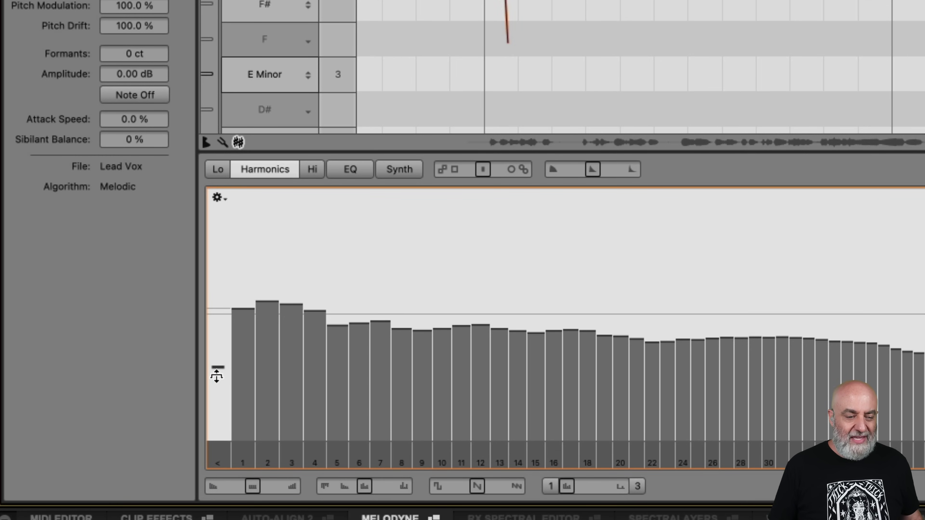
drag(219, 374, 218, 382)
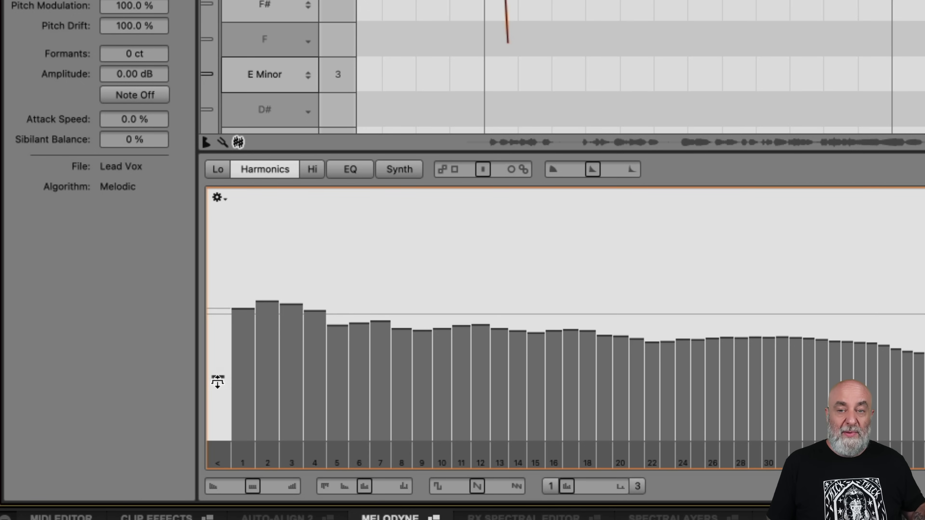
drag(218, 381, 217, 411)
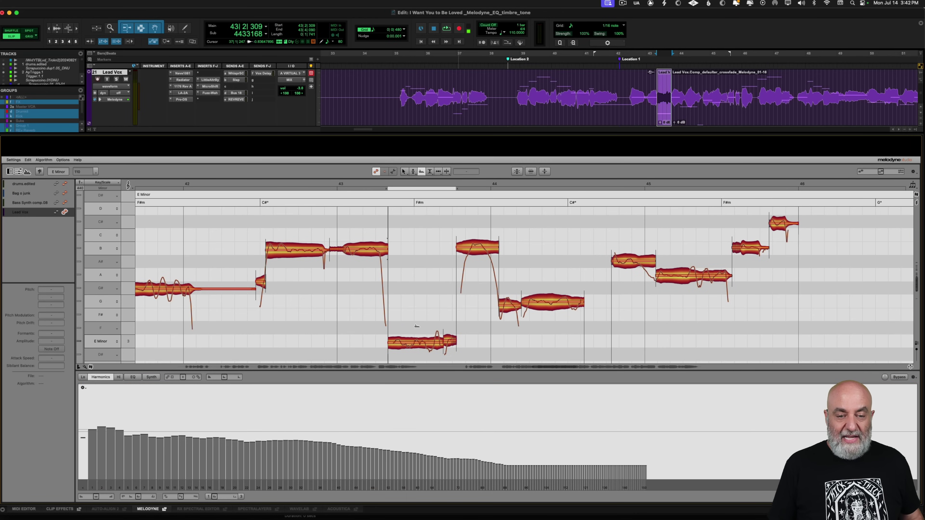
Select the low E3 notes in bar 43 and slightly lower the first two harmonics in the Sound Editor.
drag(417, 327, 451, 345)
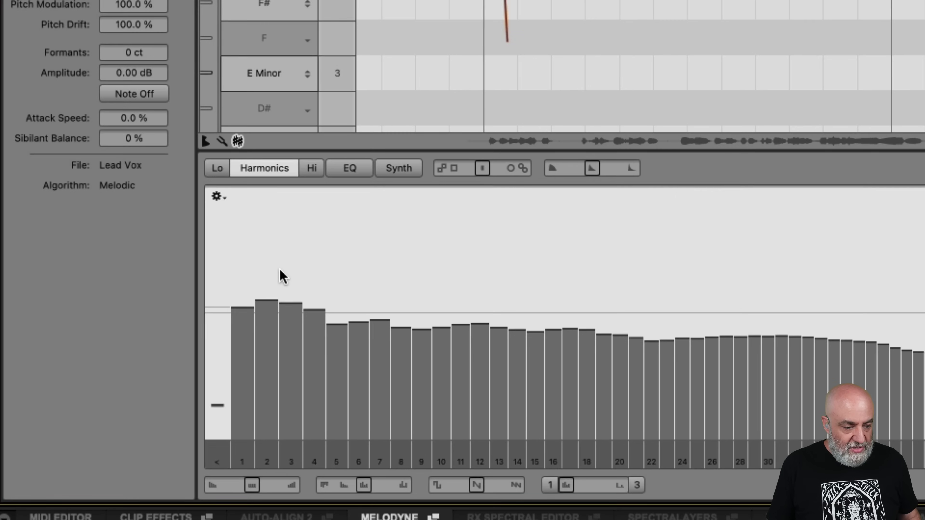
drag(243, 307, 257, 309)
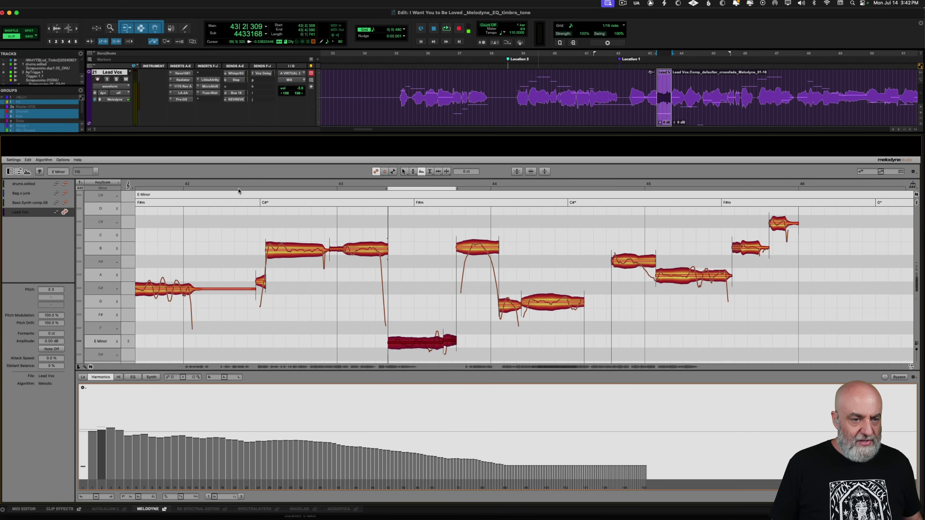
Set the playback range from bar 42 to bar 44 and audition the phrase with the Sound Editor bypassed and active.
drag(238, 190, 582, 205)
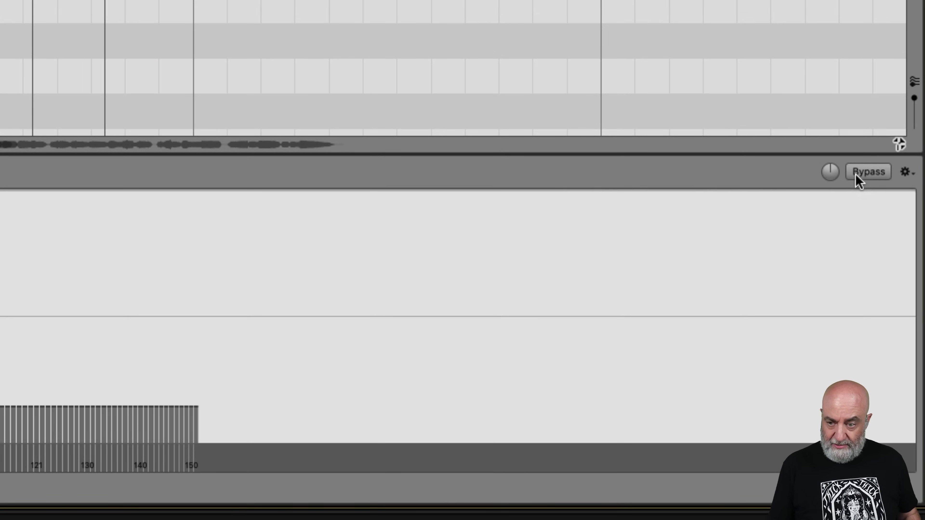
click(858, 180)
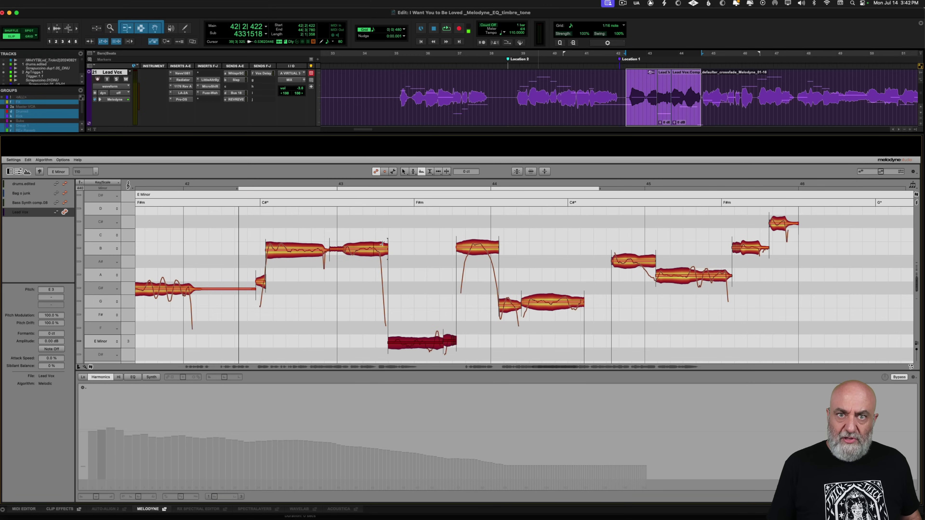
key(space)
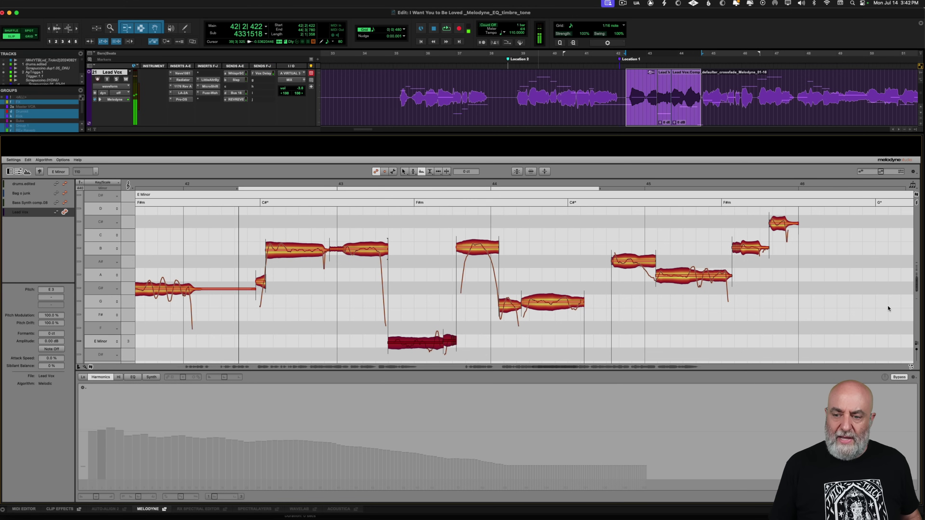
click(897, 380)
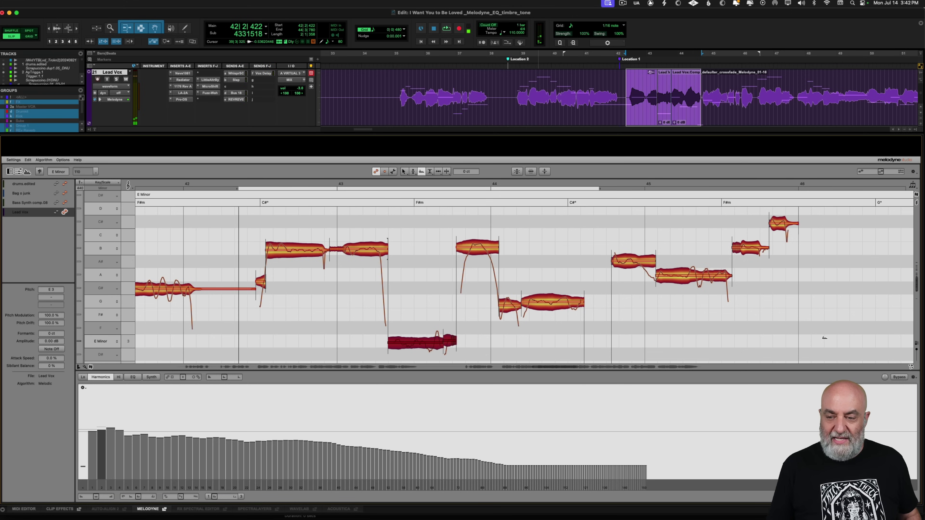
key(space)
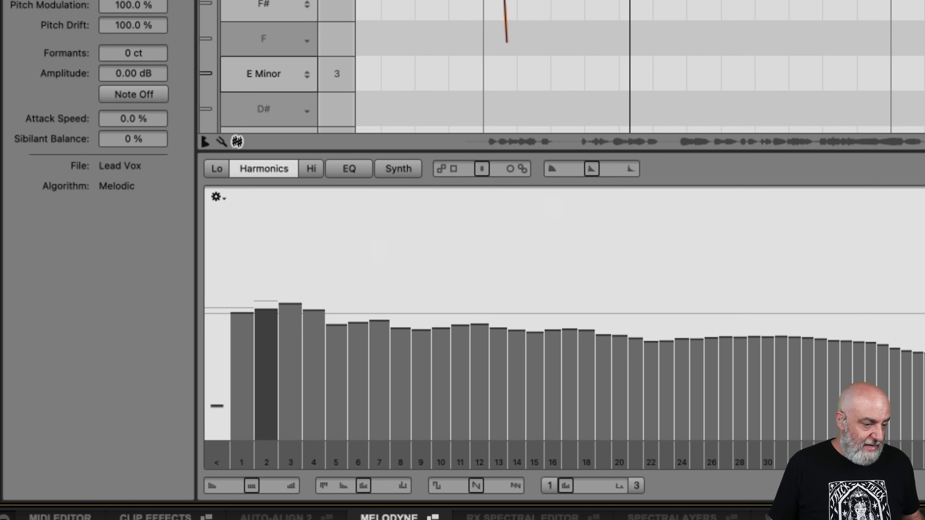
Restore the first two harmonics to their original levels and switch the Sound Editor to the EQ display.
drag(109, 435, 107, 435)
drag(235, 334, 235, 330)
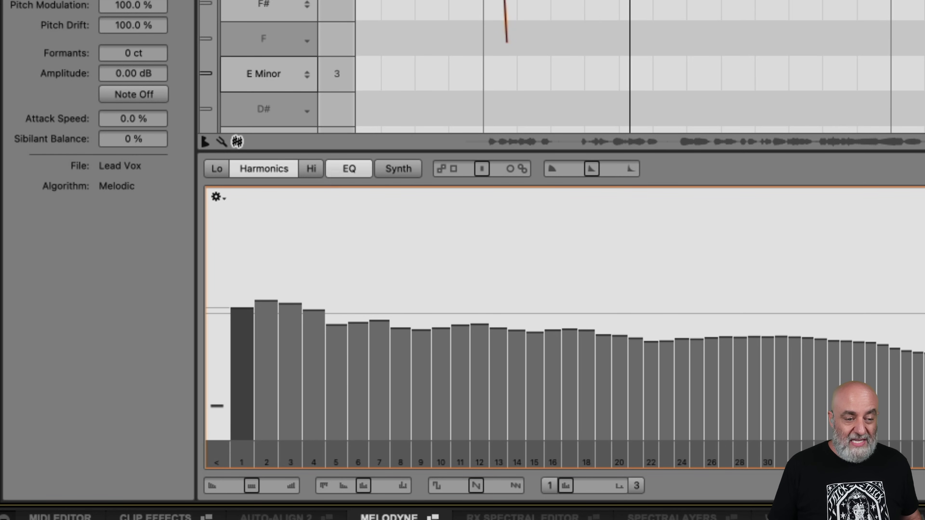
click(336, 176)
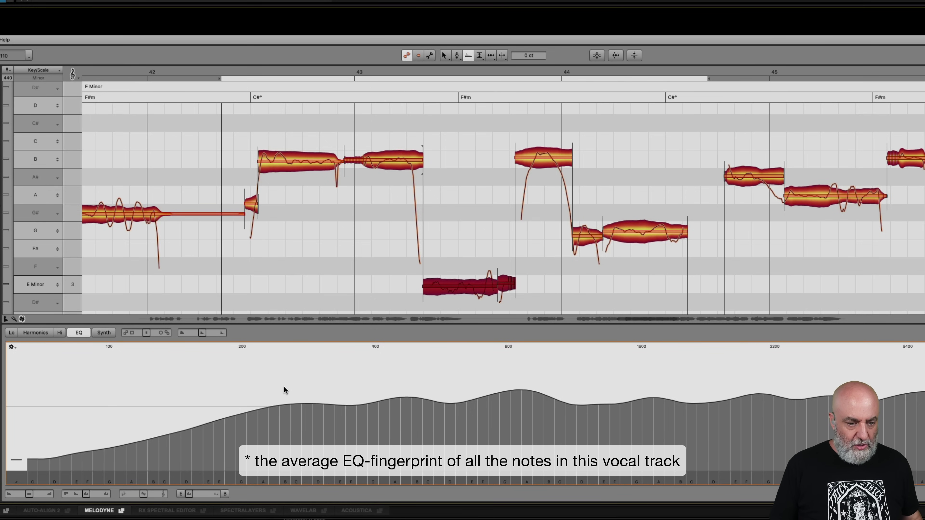
Slightly lower the EQ bands from about 220 to 340 Hz, and those from about 390 to 570 Hz.
drag(266, 391, 338, 394)
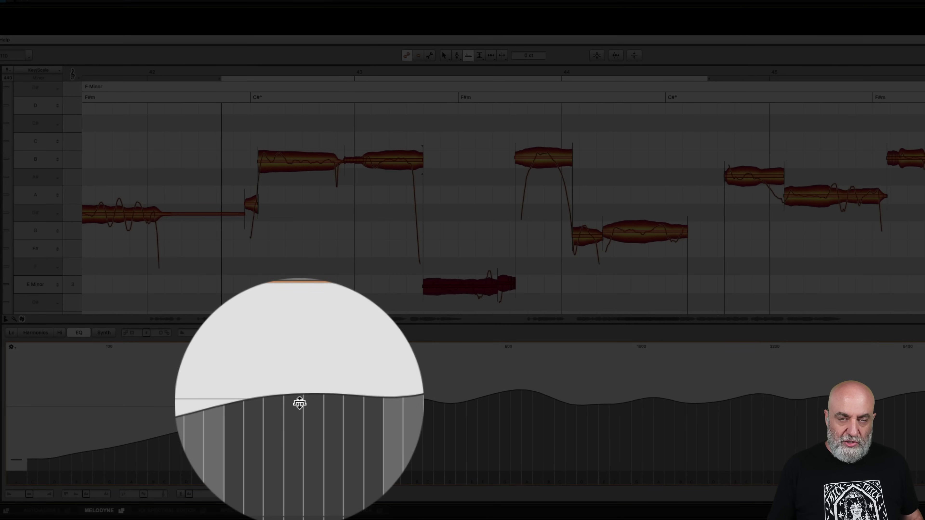
drag(299, 403, 299, 402)
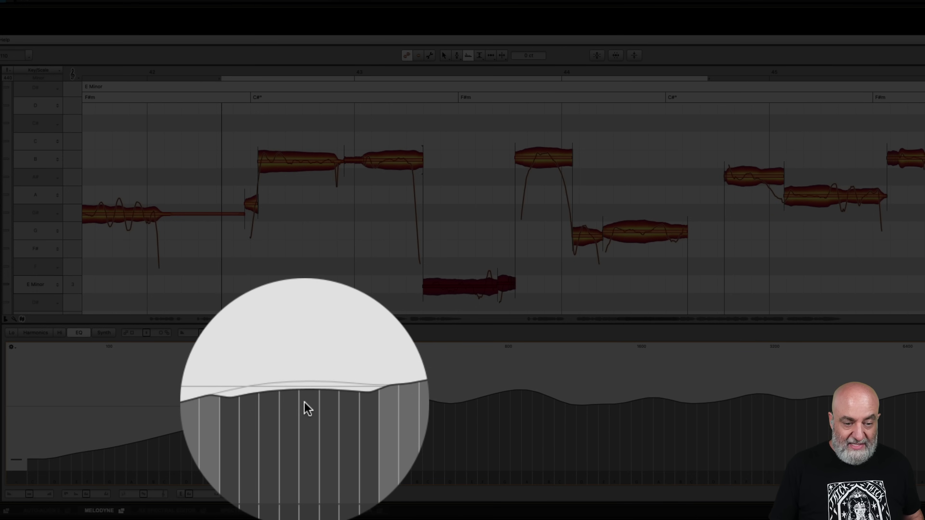
key(super+z)
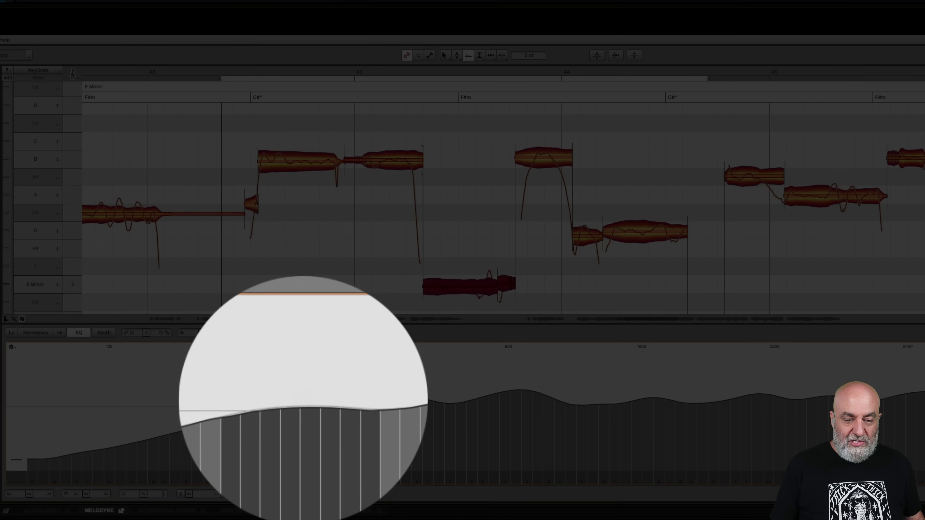
drag(303, 401, 303, 403)
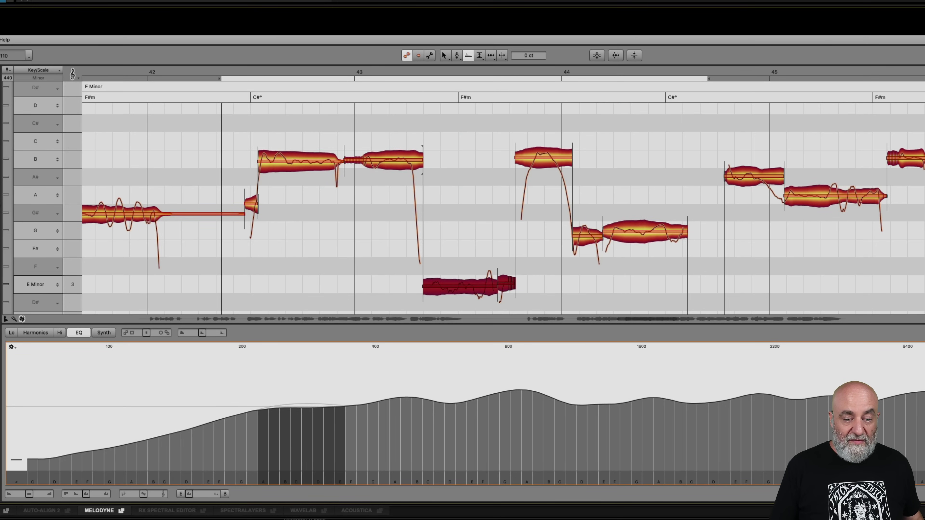
drag(365, 389, 409, 401)
click(433, 394)
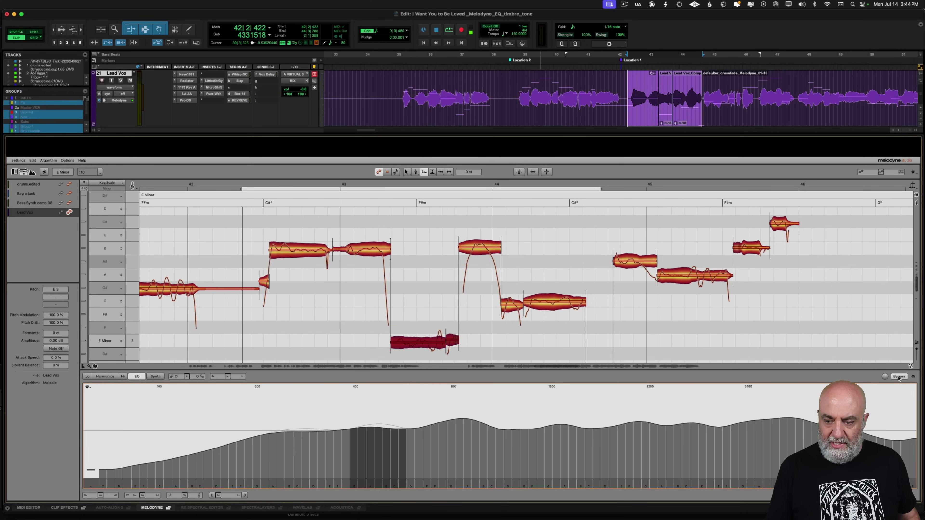
Play the phrase with the Sound Editor bypassed, then again with the EQ changes active, to compare the low notes.
click(898, 377)
key(space)
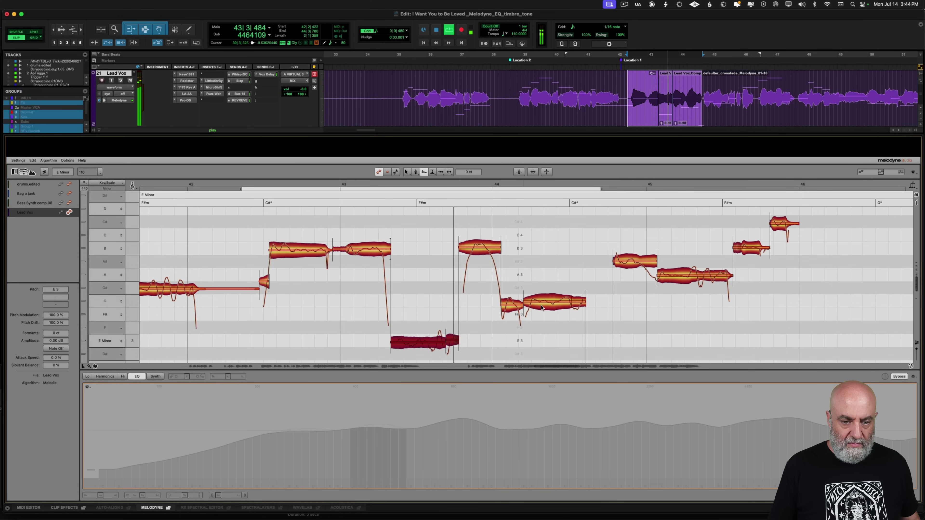
key(space)
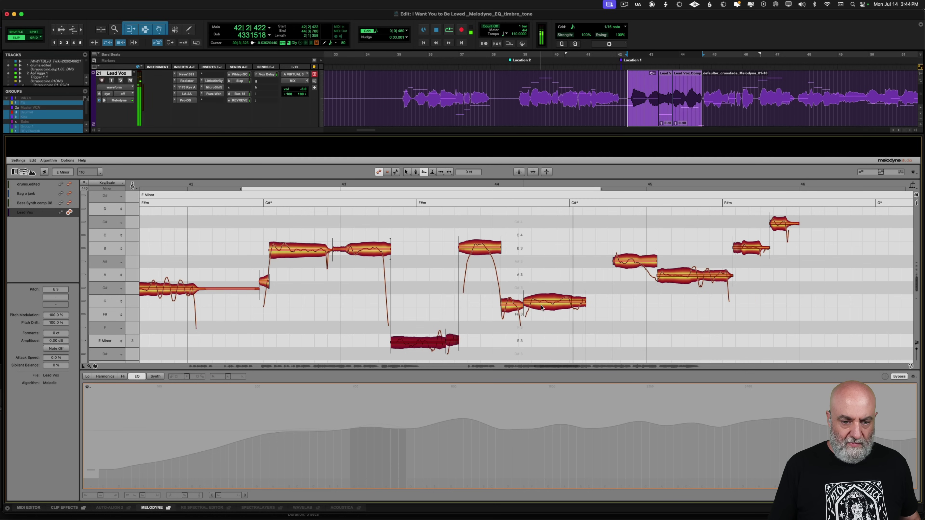
click(899, 377)
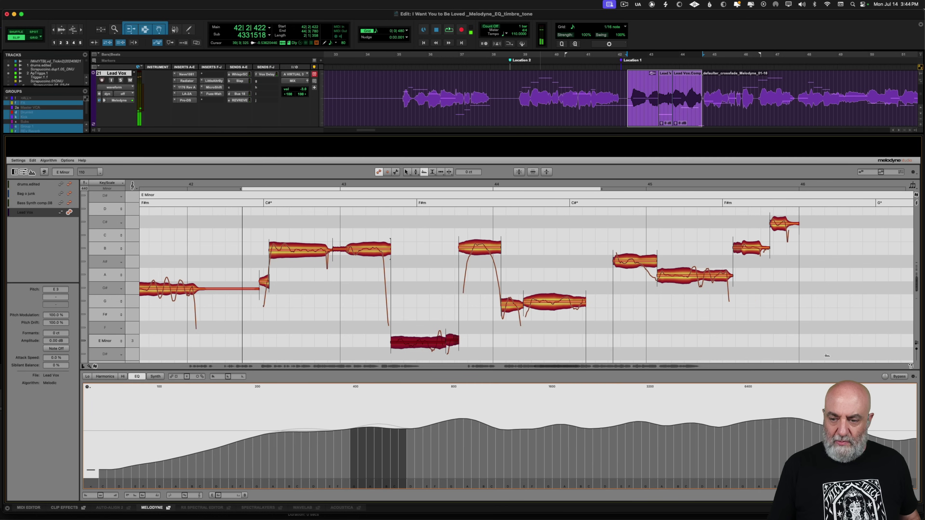
key(space)
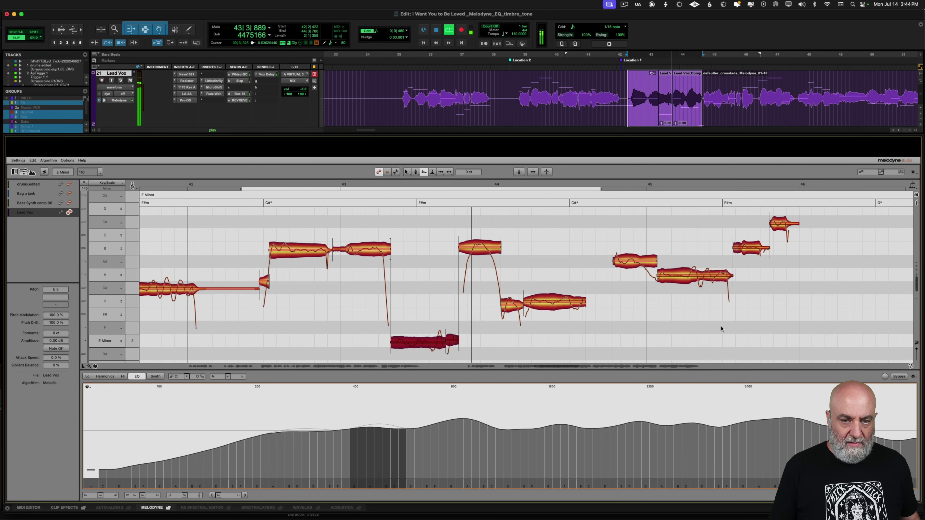
key(space)
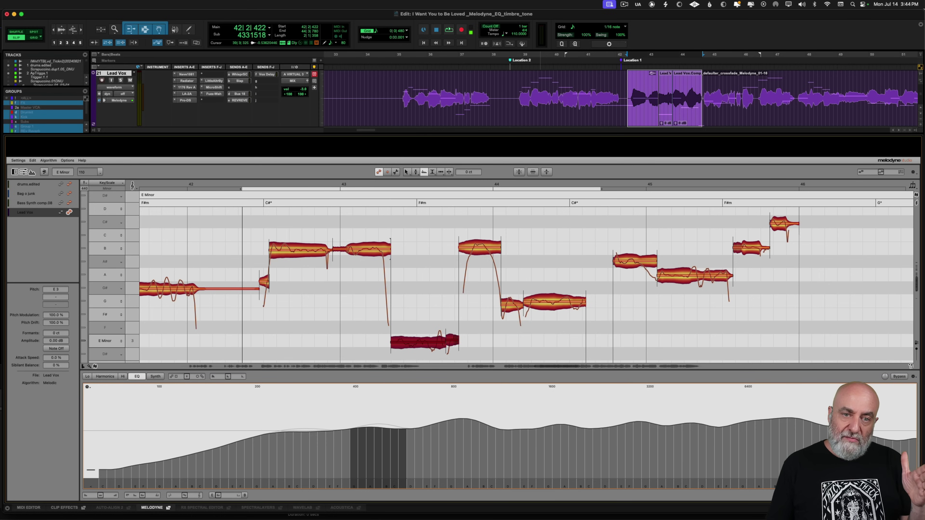
Clear the note selection and close the Sound Editor.
click(433, 271)
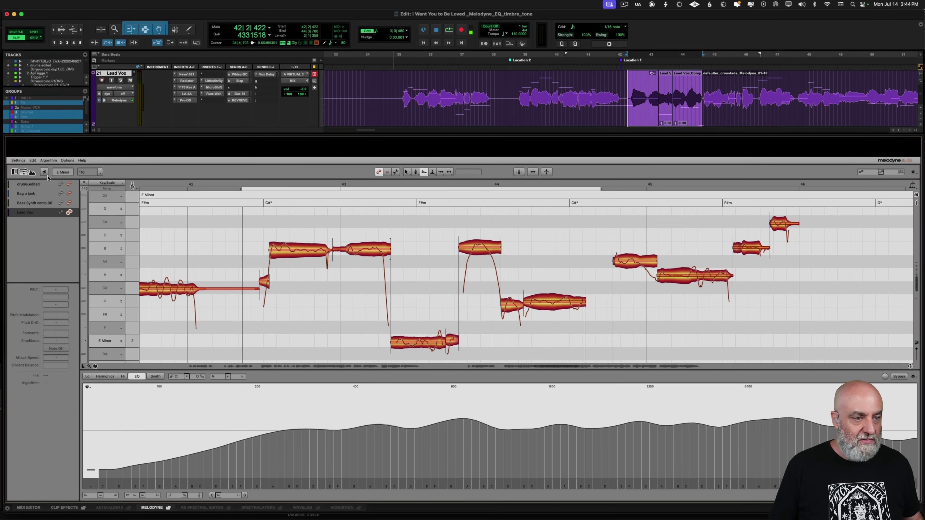
click(31, 173)
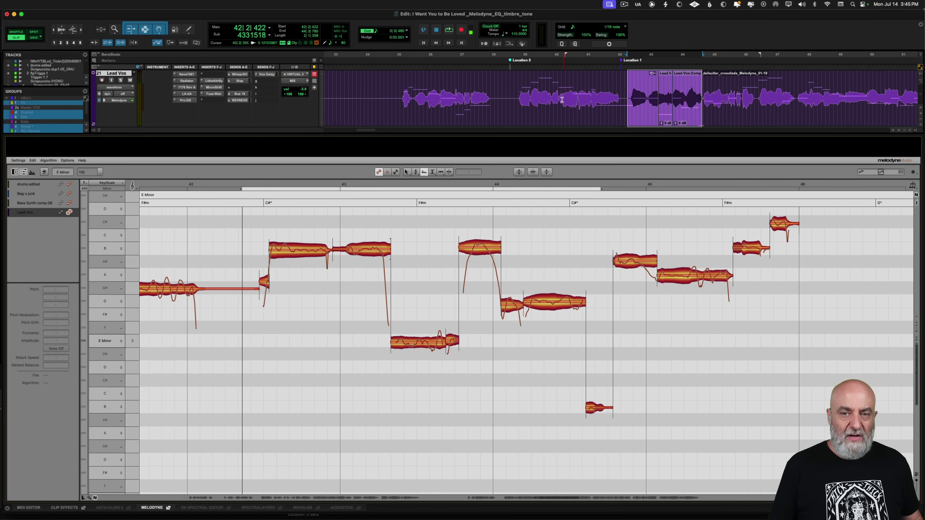
Bring up the Bass Synth track for note editing and select all of its E1 notes.
scroll(561, 111, up, 1)
click(561, 111)
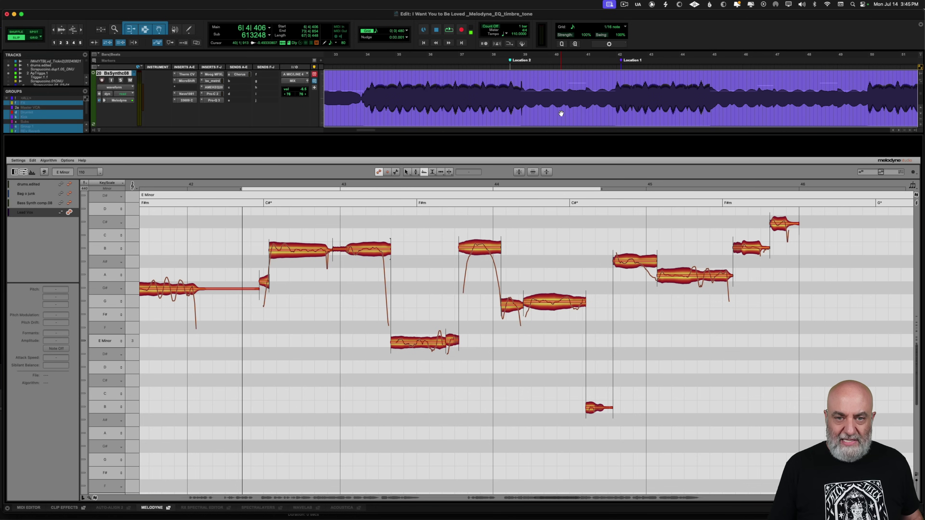
click(69, 203)
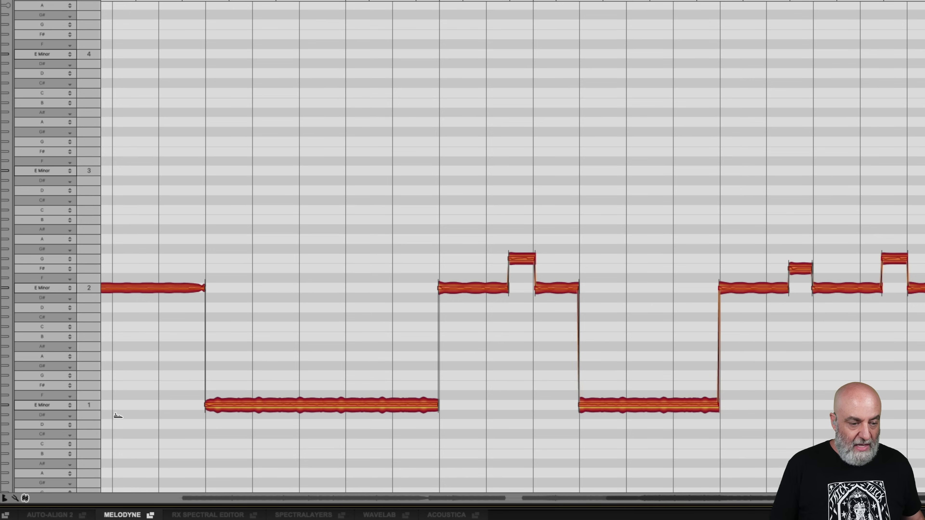
click(86, 403)
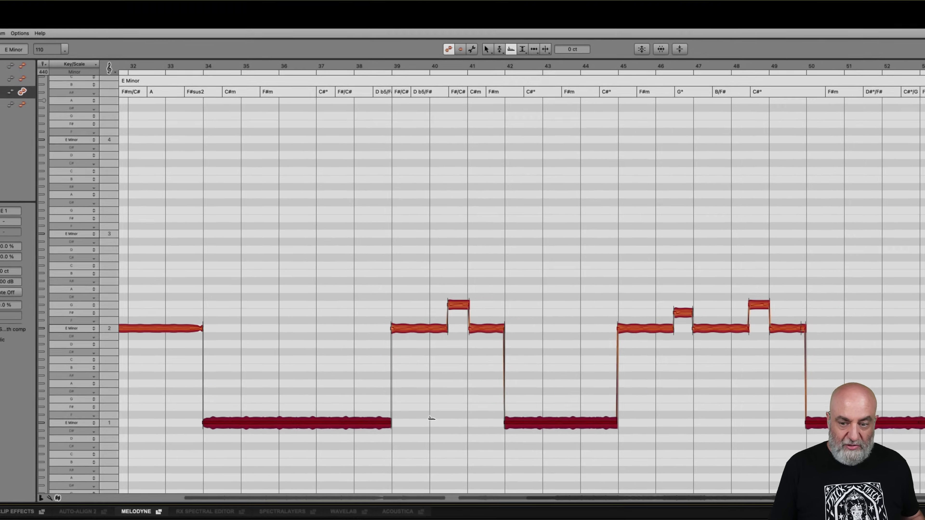
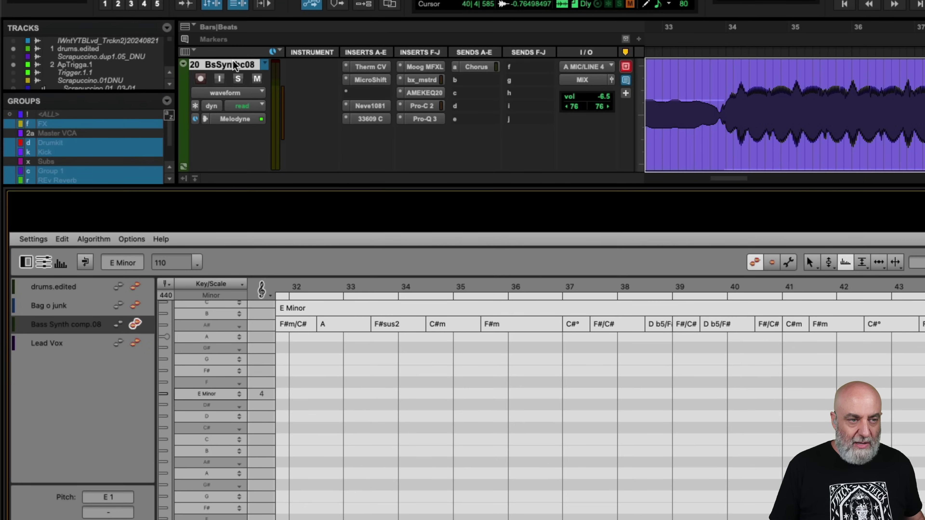
Duplicate the BsSynthc08 track once with all its playlists, automation, inserts, sends, markers and group assignments.
right_click(204, 68)
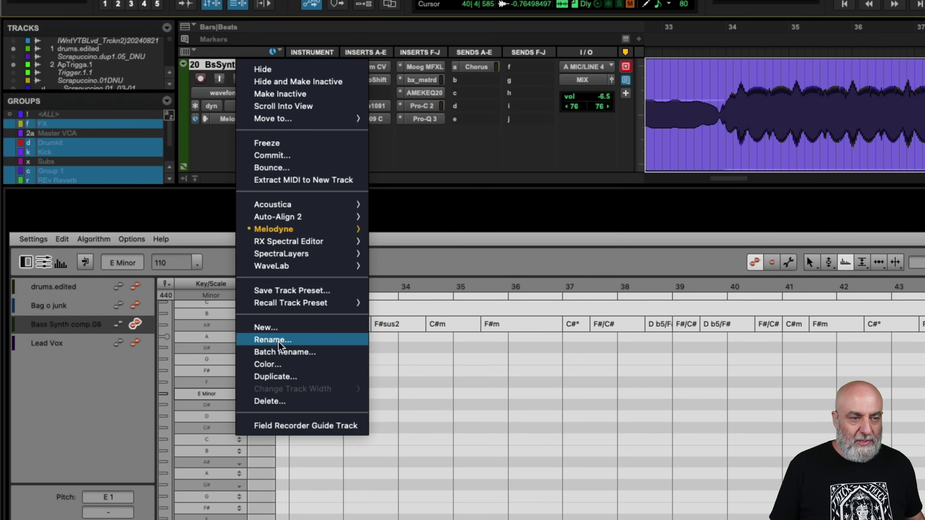
click(279, 376)
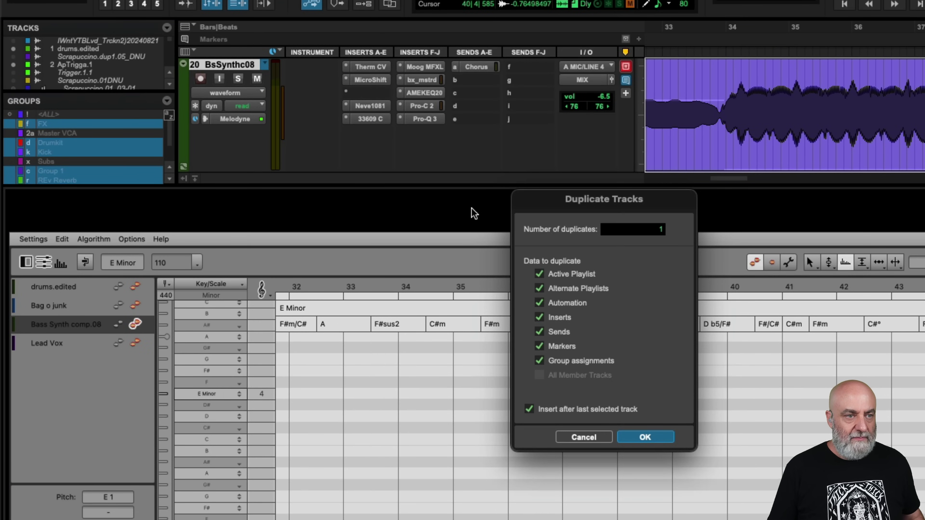
key(Return)
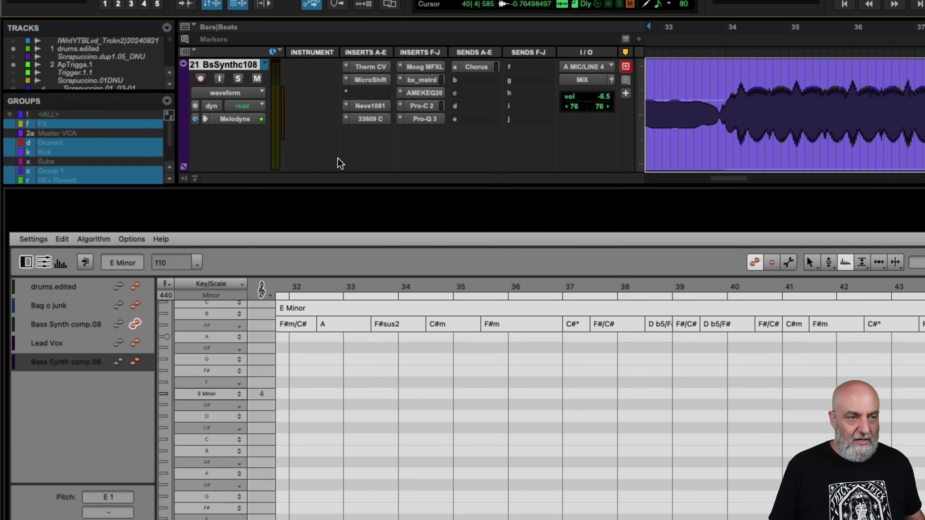
Reduce the height of the original and duplicate bass synth tracks so both fit in the edit window.
scroll(309, 157, down, 1)
scroll(309, 156, up, 1)
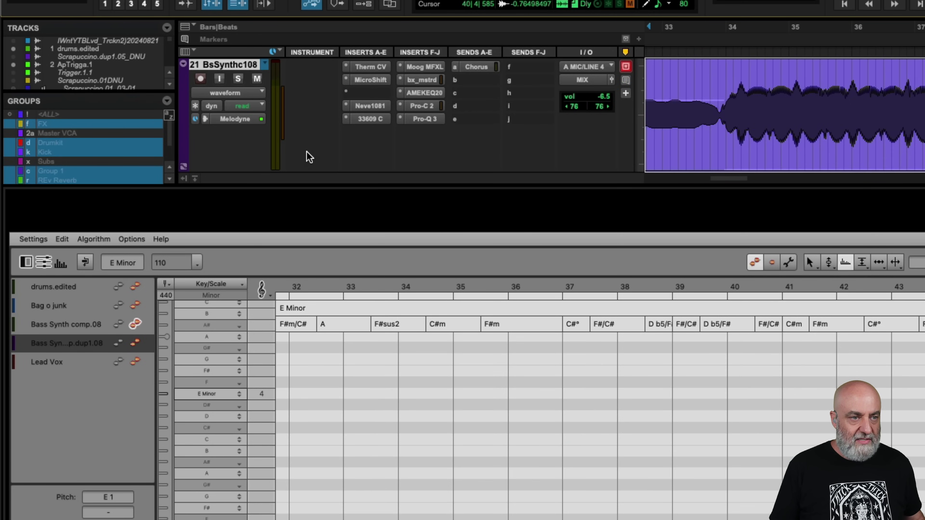
scroll(309, 155, up, 1)
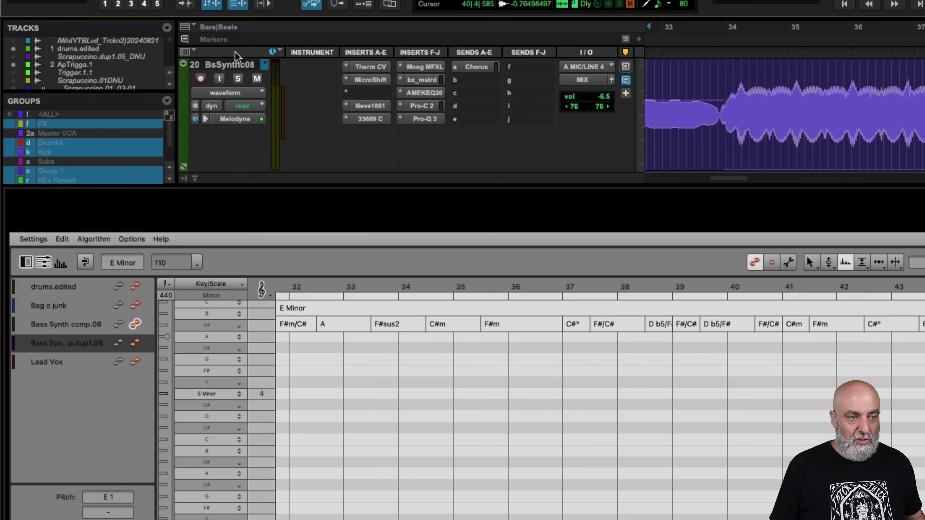
click(230, 64)
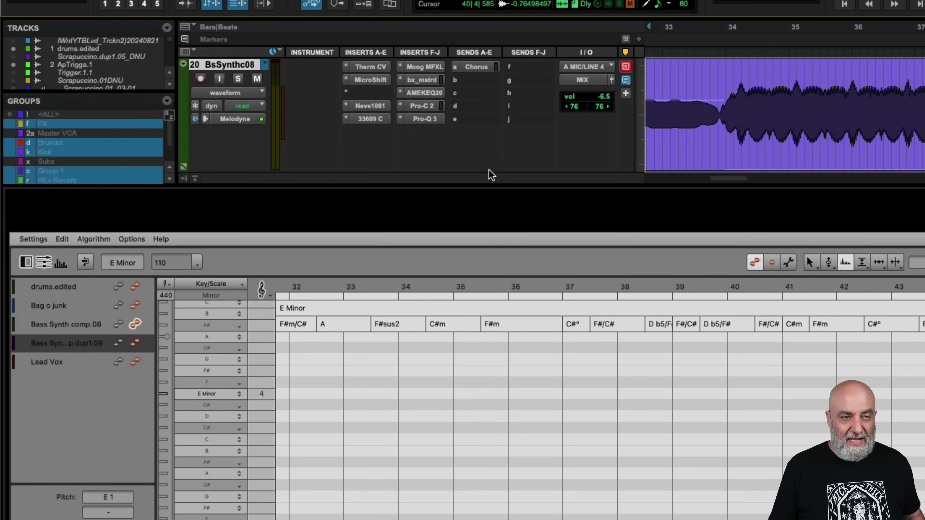
click(636, 121)
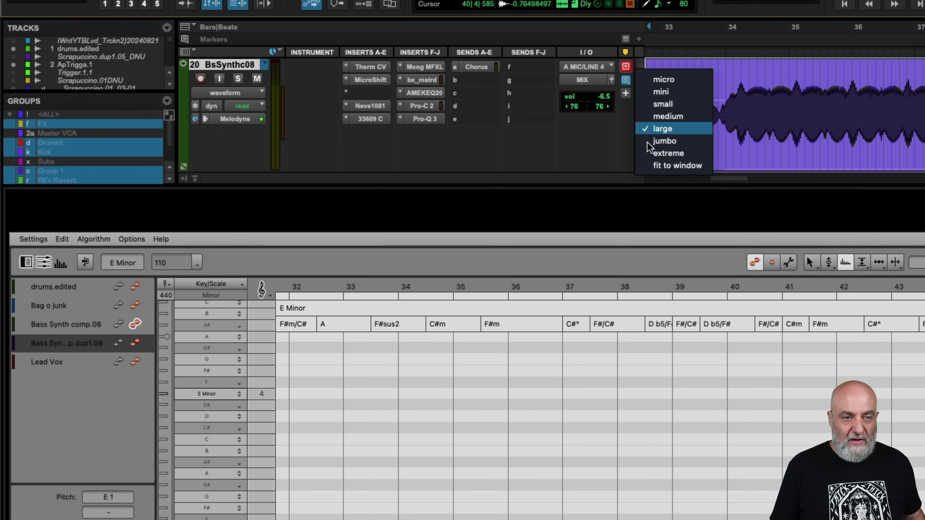
click(653, 163)
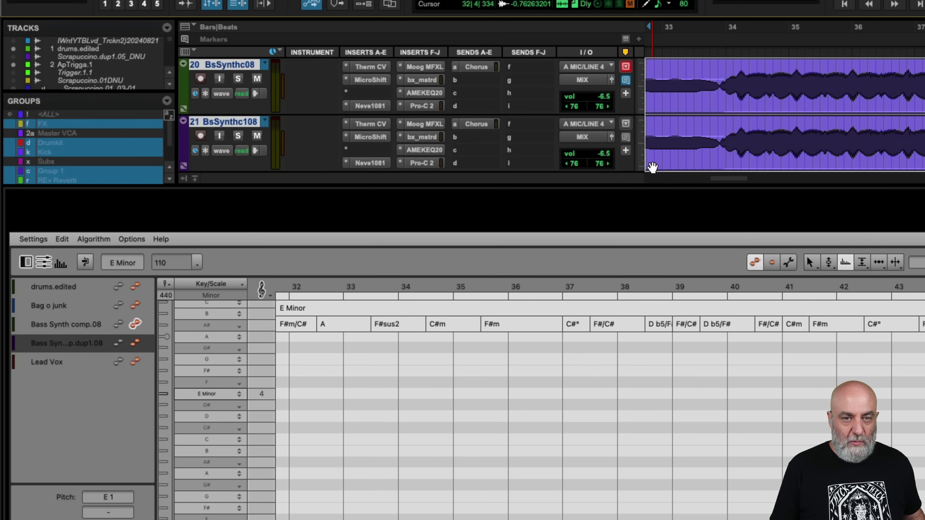
Clear the clip selection in the timeline and turn off note editing for the original Bass Synth comp.08 track.
click(696, 78)
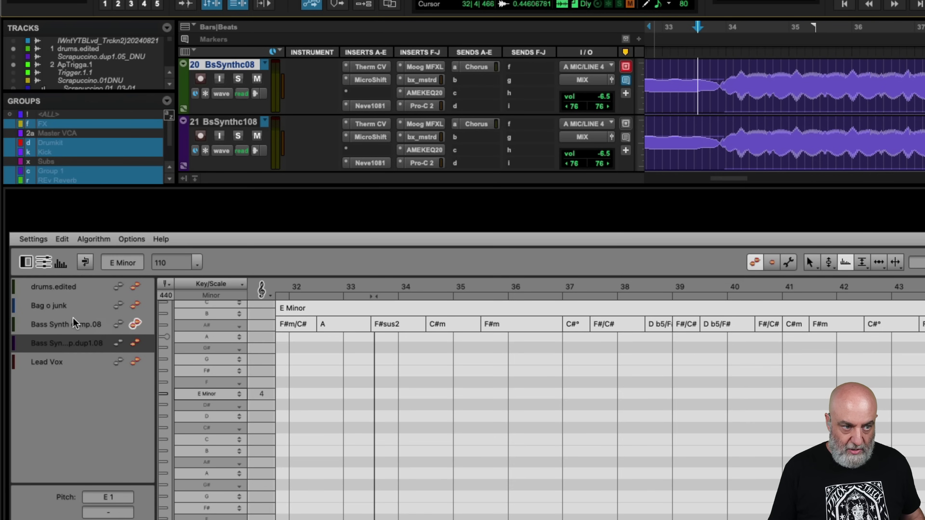
click(134, 324)
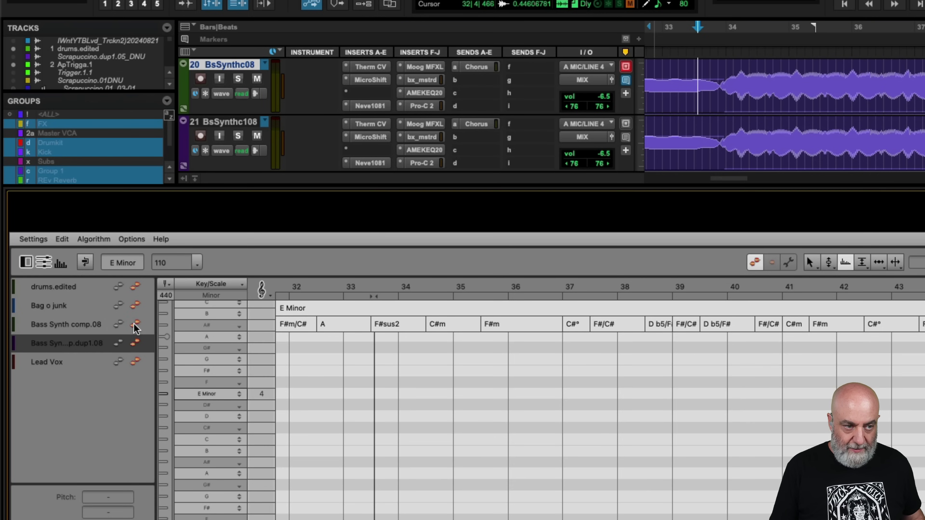
Bring up the original Bass Synth comp.08 track for note editing and switch off all of its E1 notes.
click(136, 324)
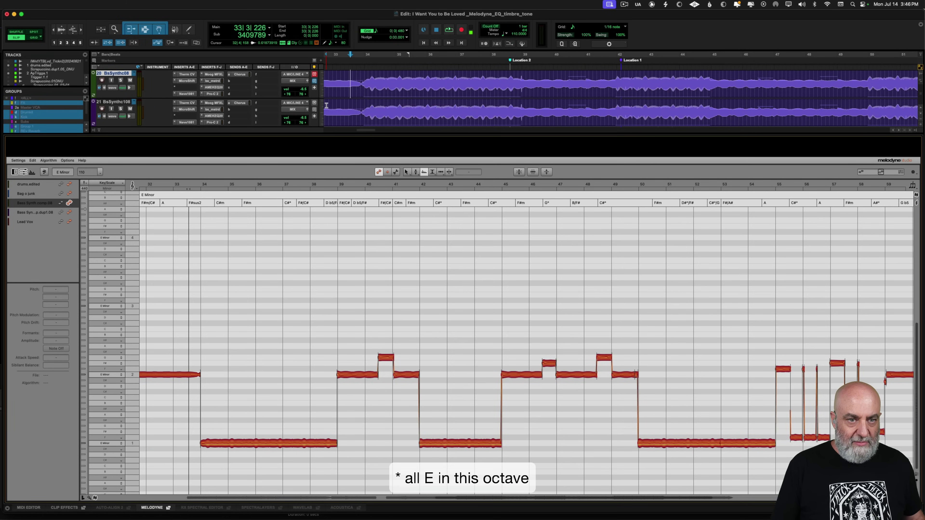
click(360, 93)
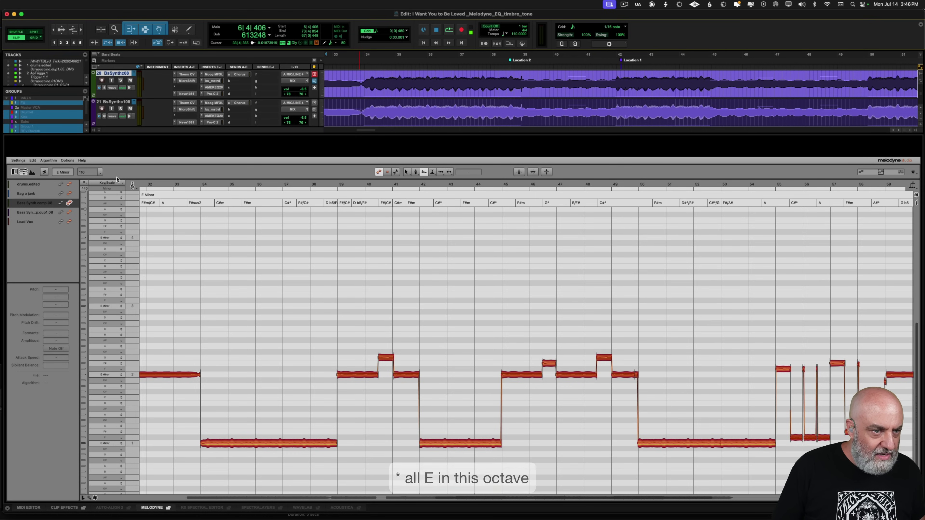
double_click(135, 445)
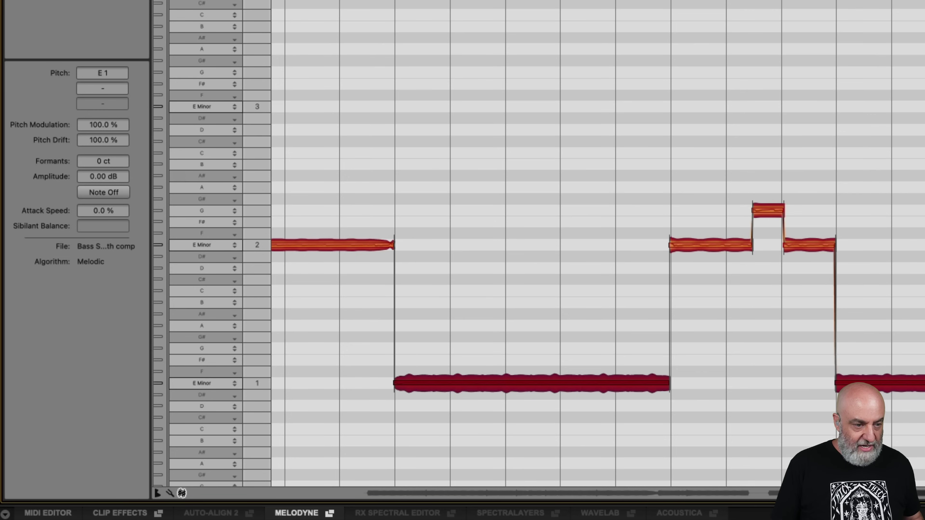
click(123, 191)
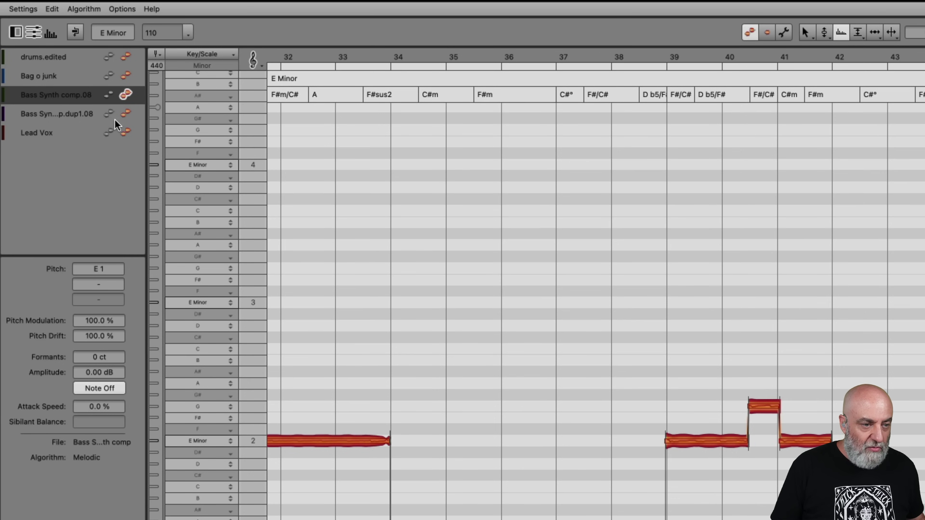
On the duplicate bass synth track, select all E1 notes, invert the note selection, and switch off every note except the E1 notes.
click(127, 114)
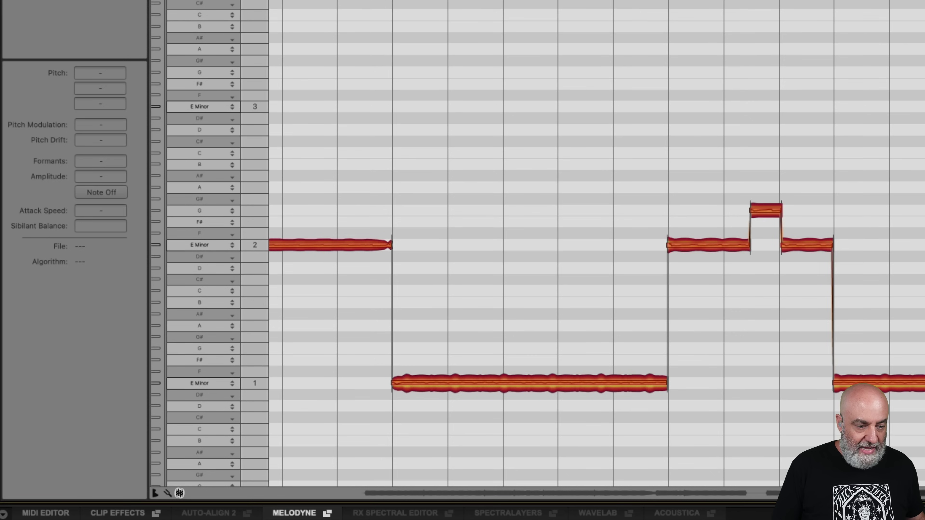
double_click(254, 462)
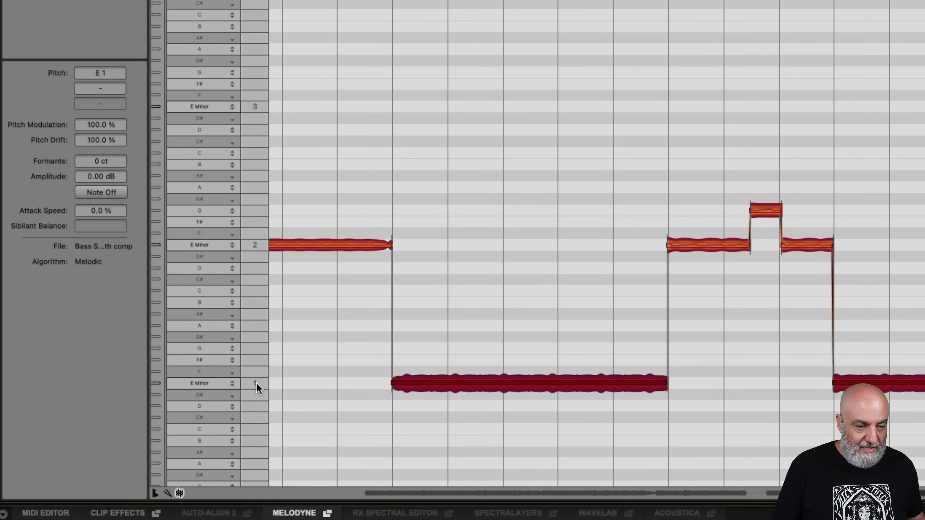
right_click(484, 295)
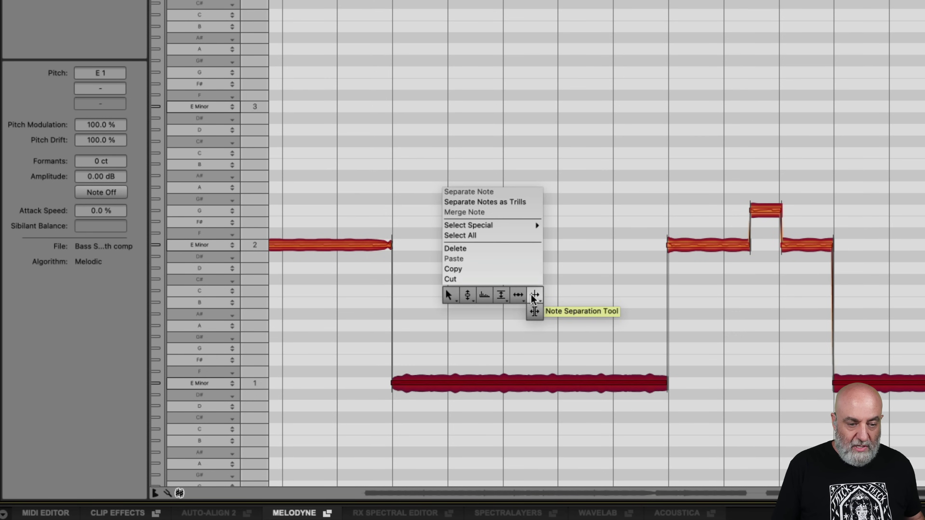
mouse_move(521, 291)
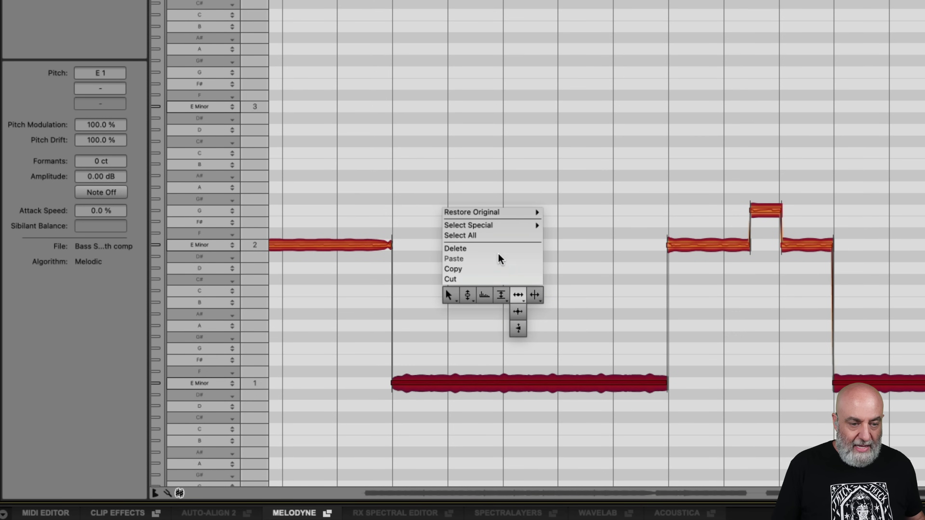
mouse_move(473, 225)
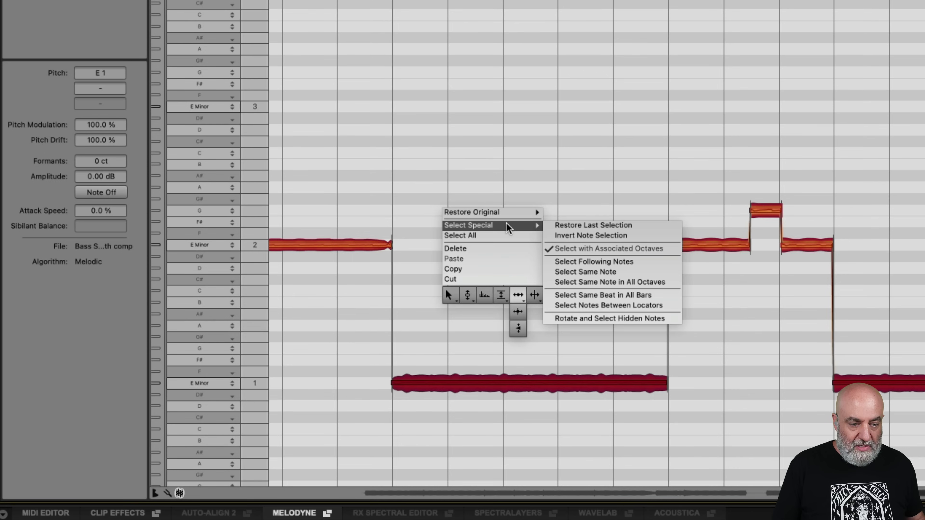
click(563, 235)
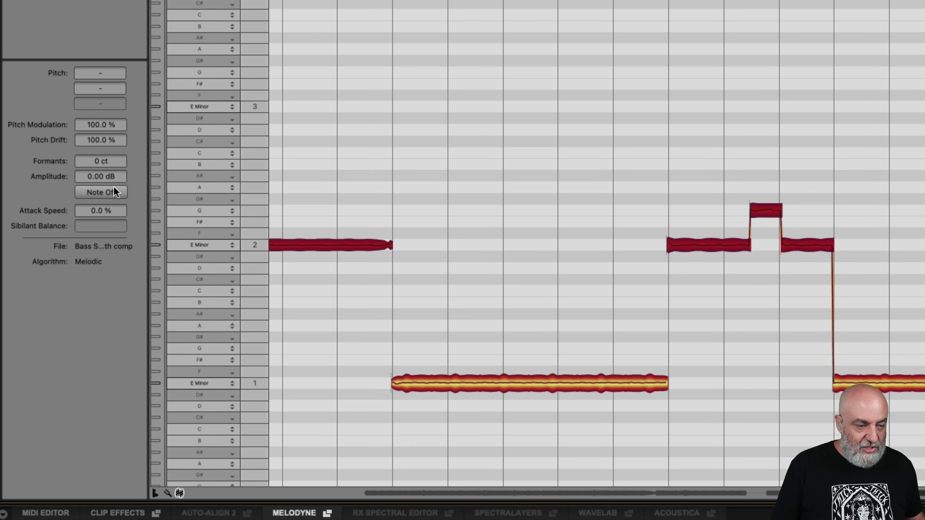
click(114, 191)
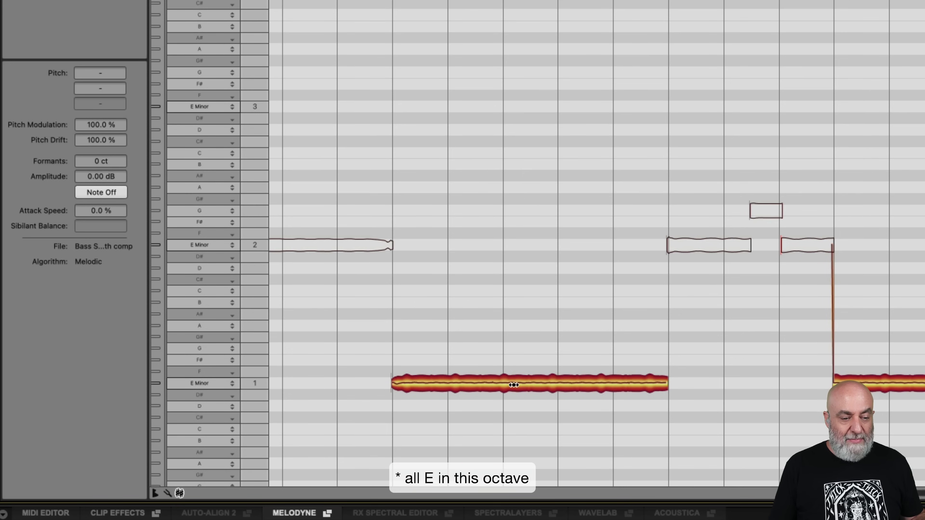
click(503, 387)
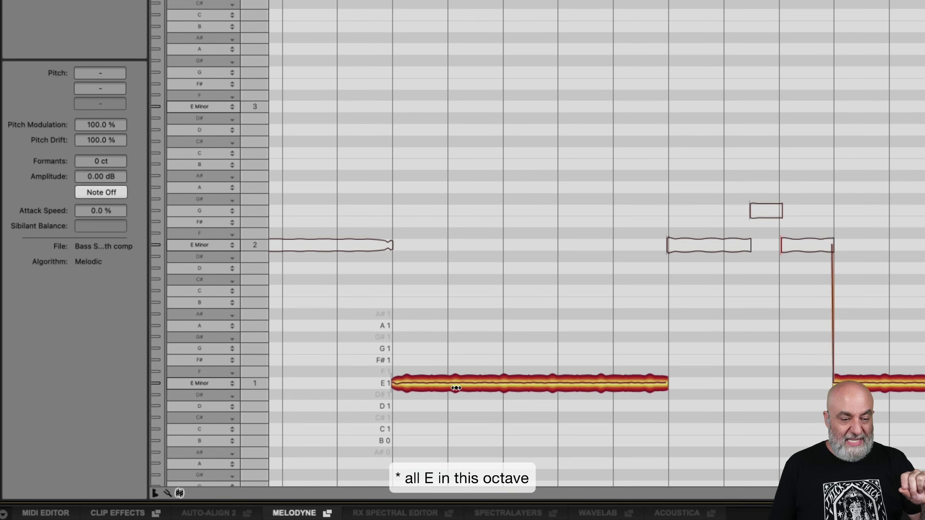